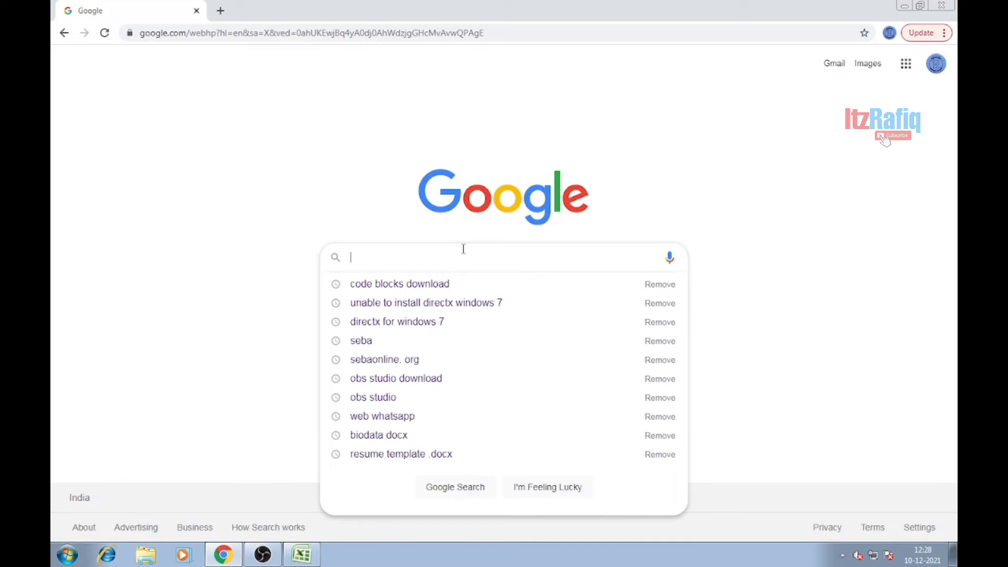
- Search Google for "codeblock" and open the binary release downloads page on the Code::Blocks site
type("code")
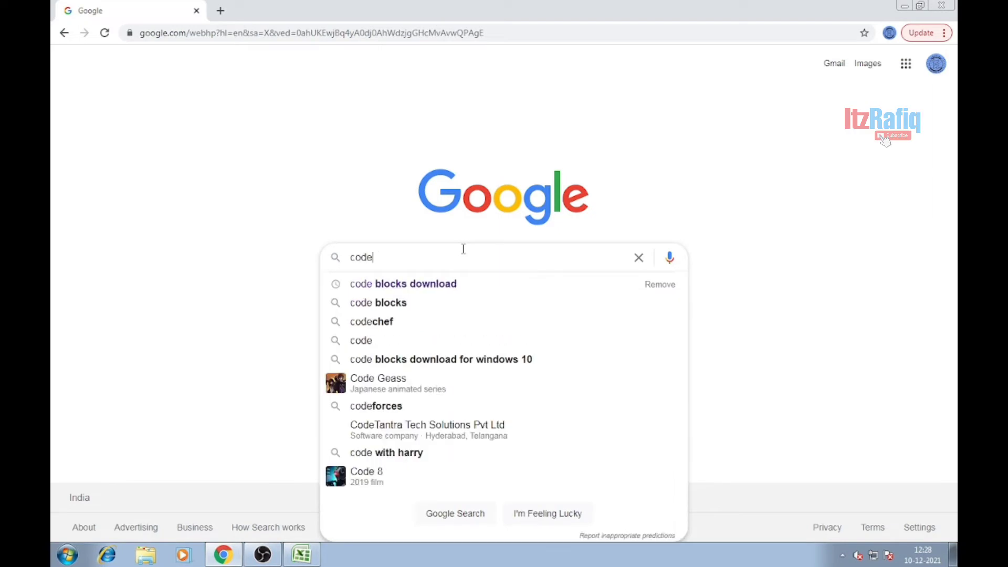
type("block")
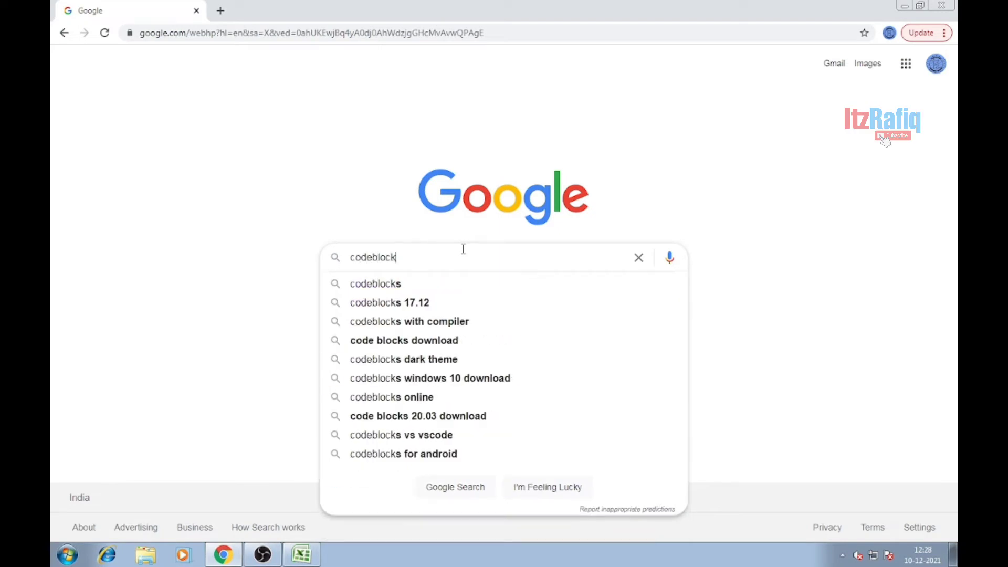
key("Return")
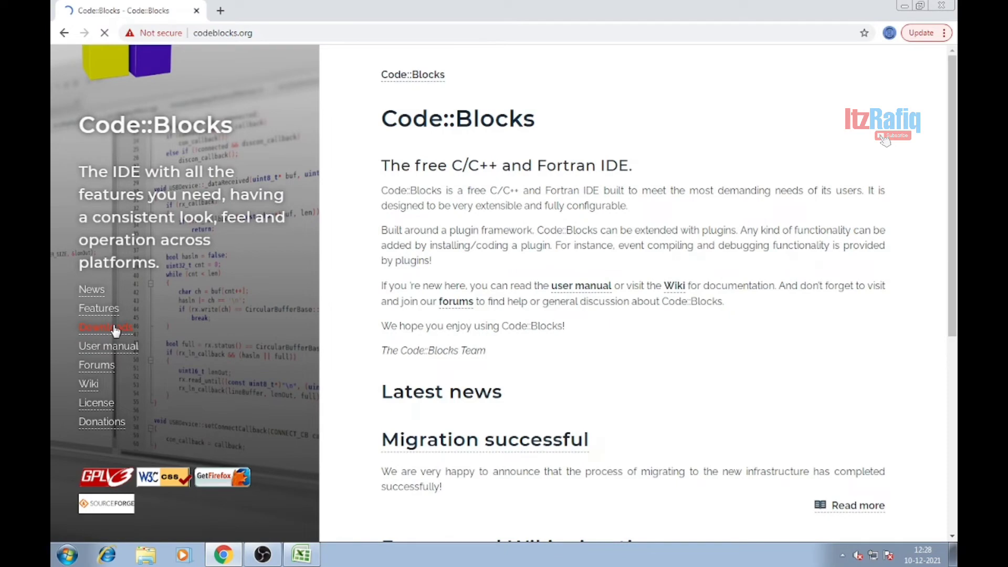
left_click(115, 328)
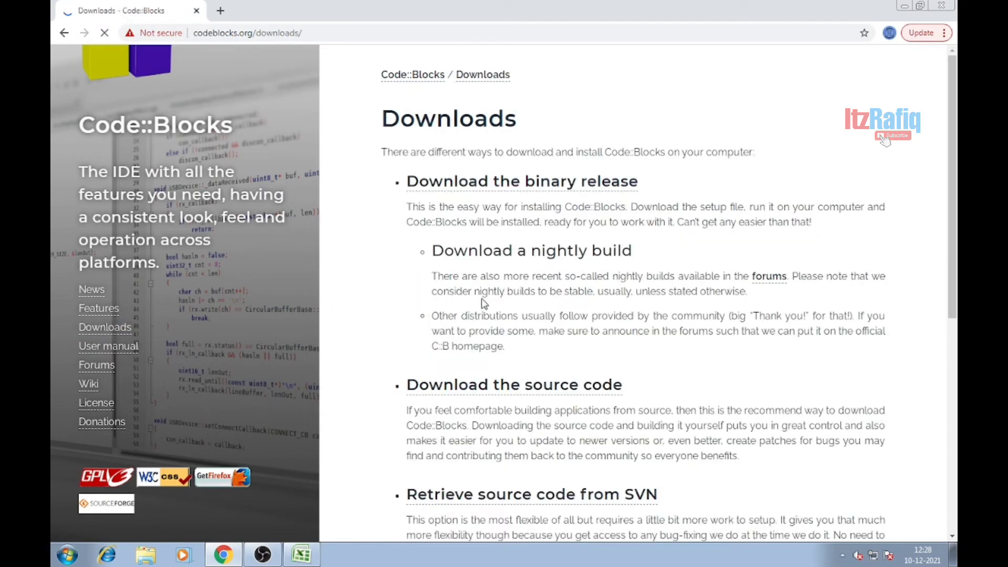
left_click(521, 183)
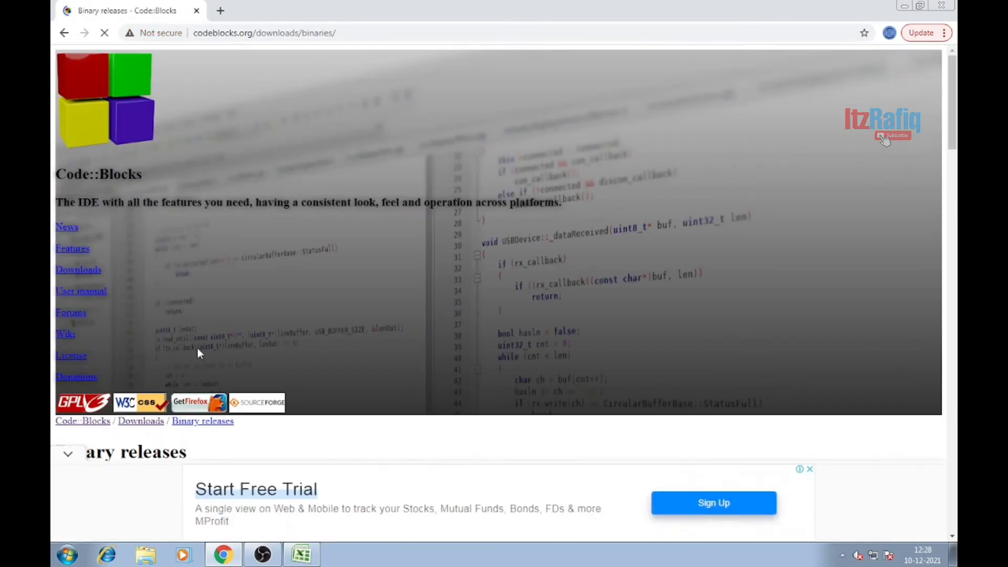
- Open the FossHUB download page for codeblocks-20.03mingw-setup.exe in a new tab and switch to it
scroll(198, 350, "down", 5)
scroll(199, 353, "down", 8)
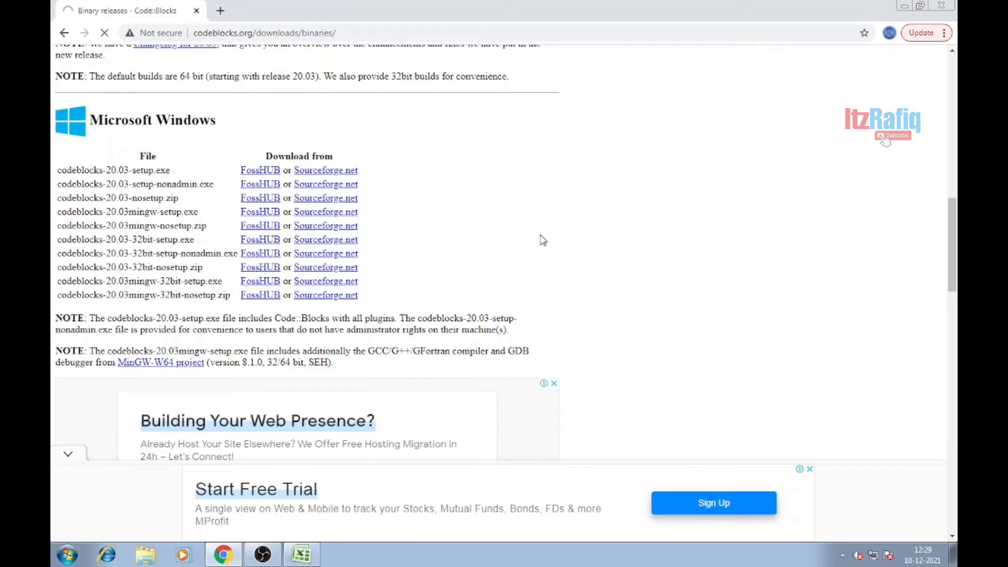
scroll(543, 240, "down", 10)
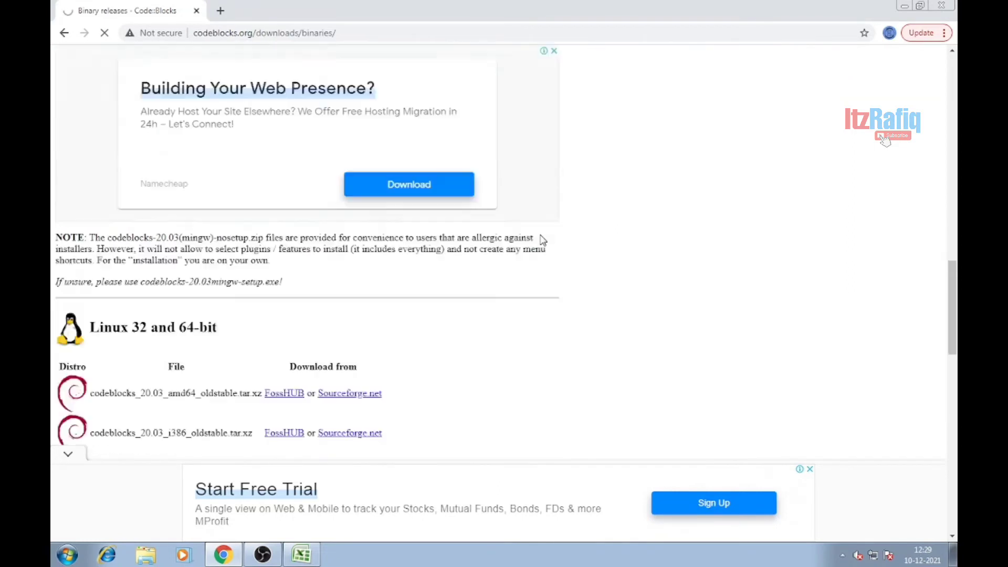
scroll(543, 240, "down", 10)
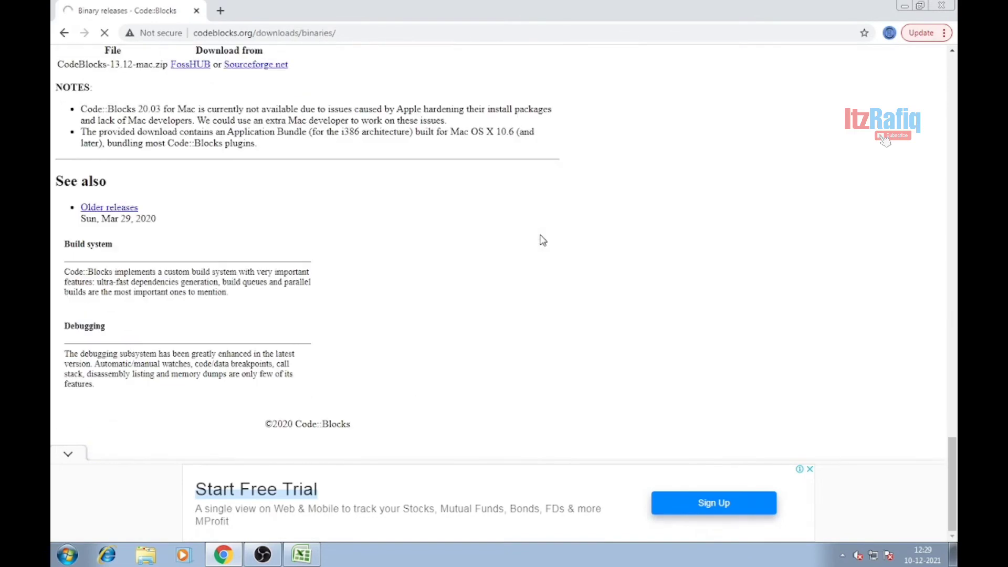
scroll(543, 239, "up", 15)
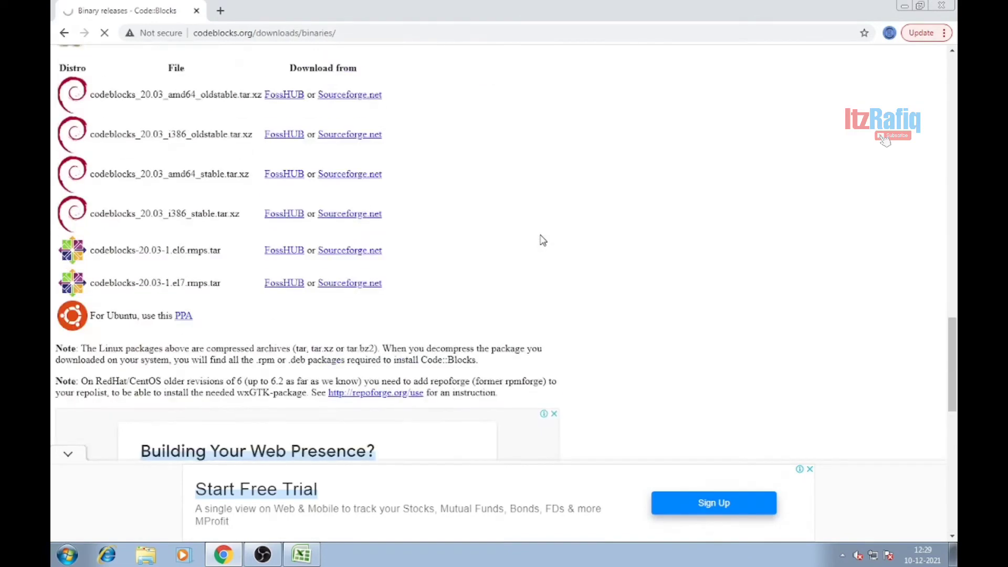
scroll(543, 239, "up", 10)
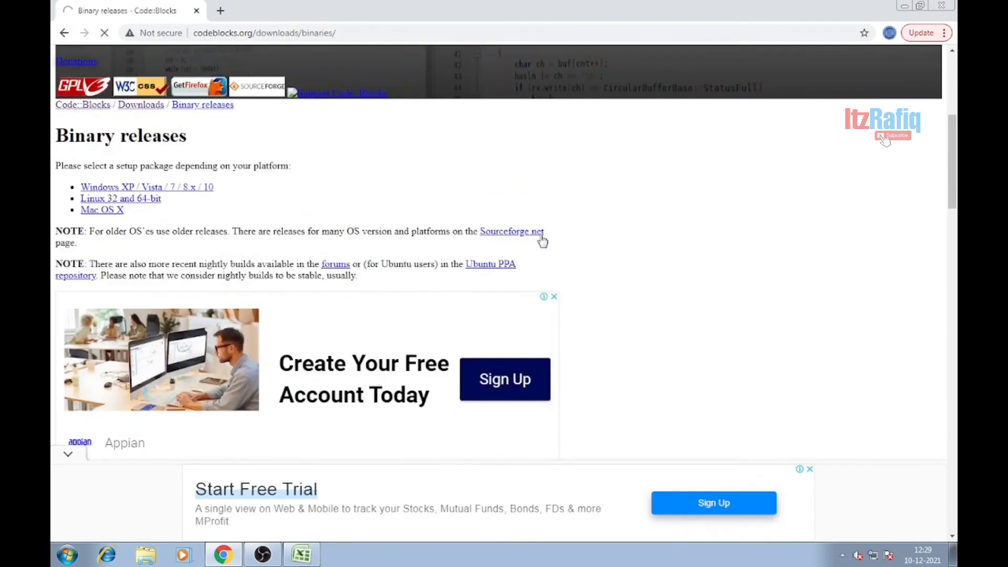
scroll(543, 240, "down", 6)
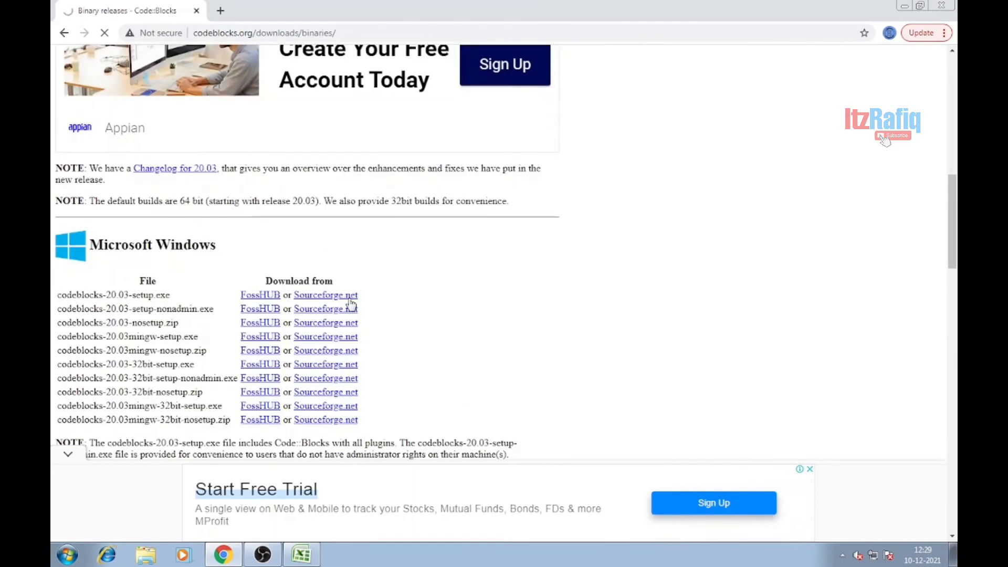
right_click(259, 339)
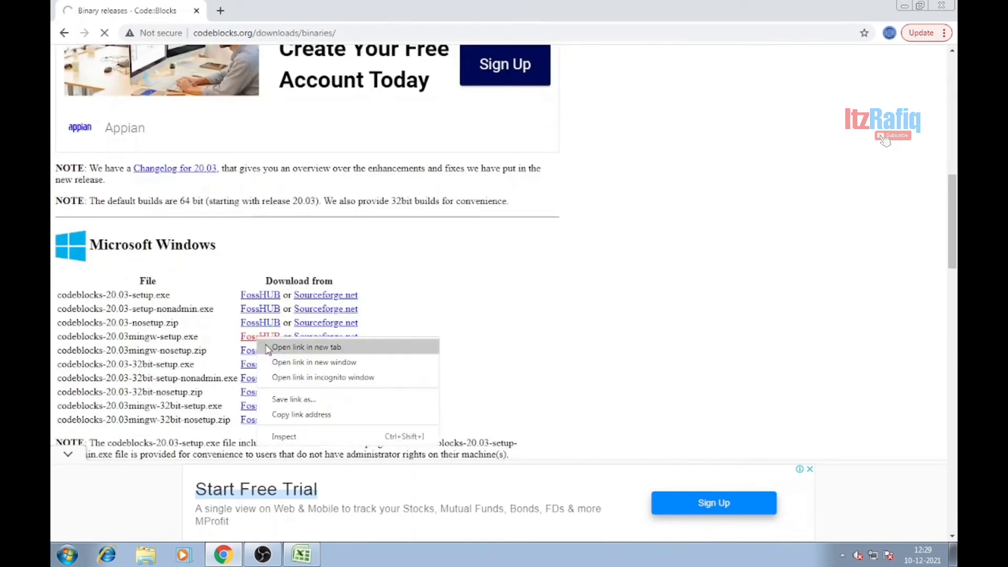
left_click(306, 347)
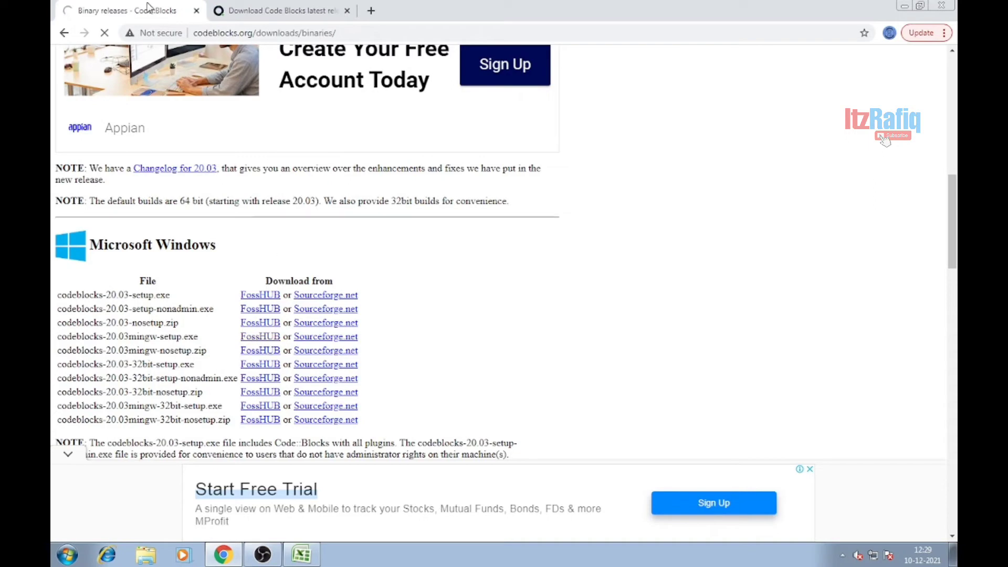
left_click(269, 9)
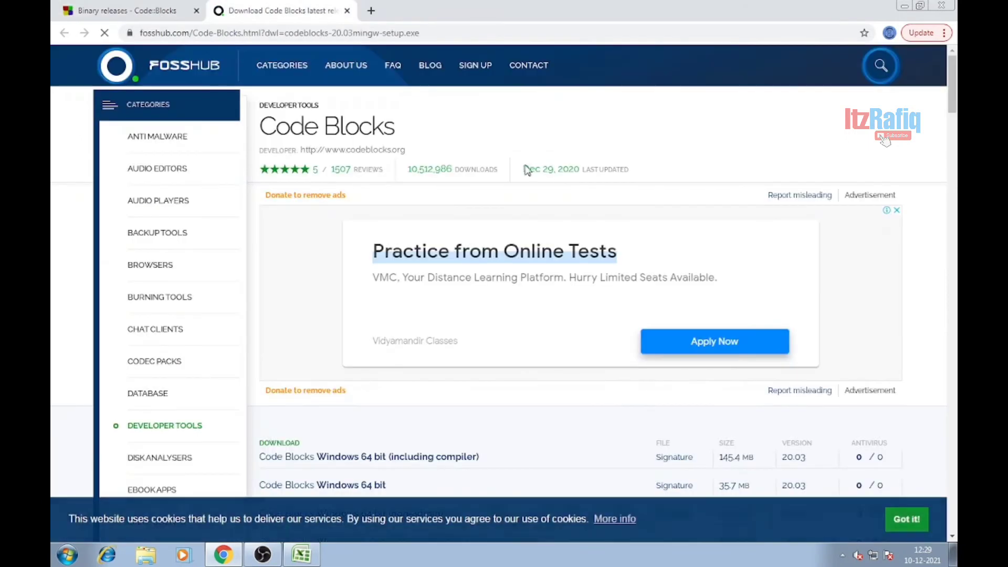
- Choose the Code Blocks Windows 64 bit (including compiler) download from the FossHUB list
scroll(587, 247, "down", 5)
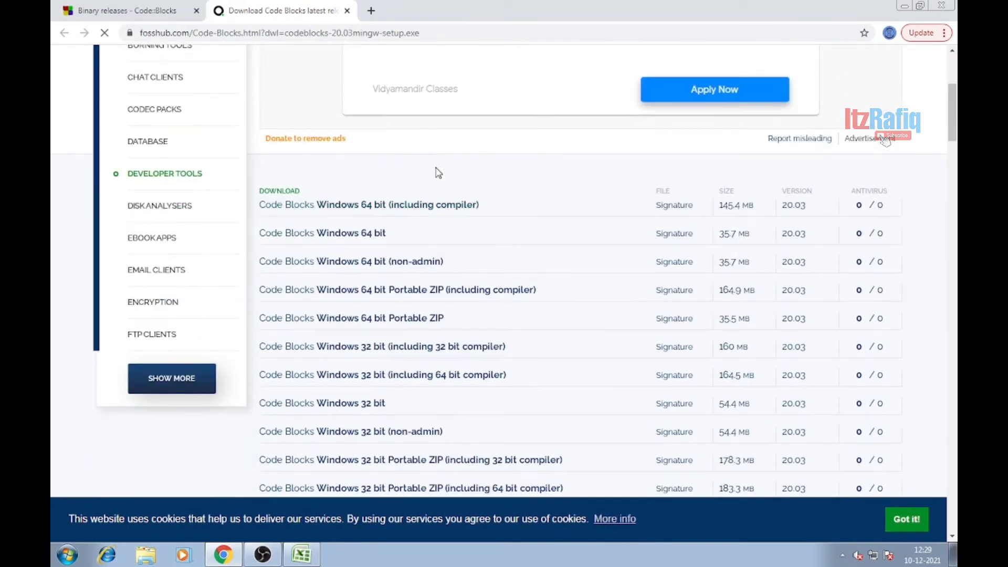
scroll(432, 158, "up", 5)
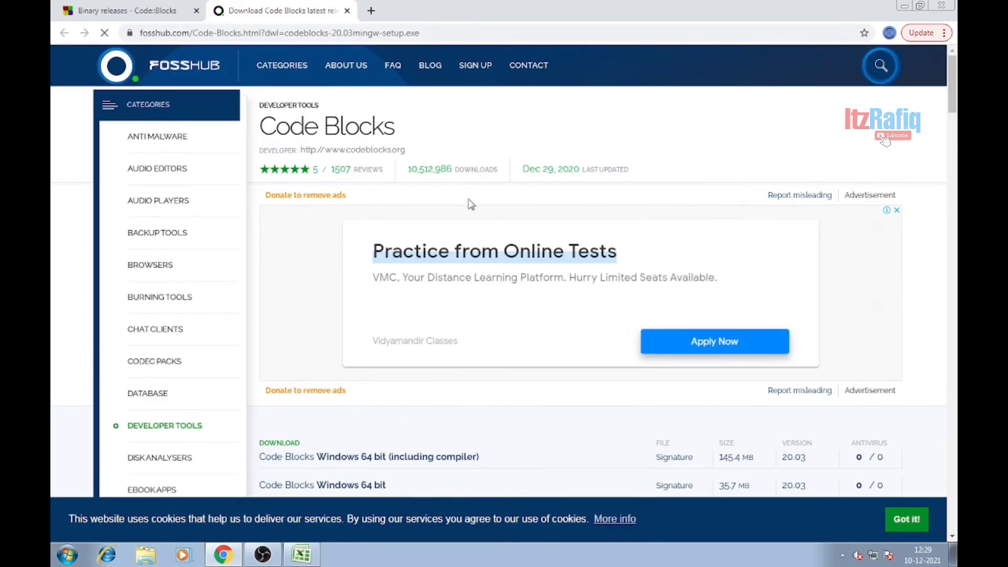
scroll(621, 227, "down", 5)
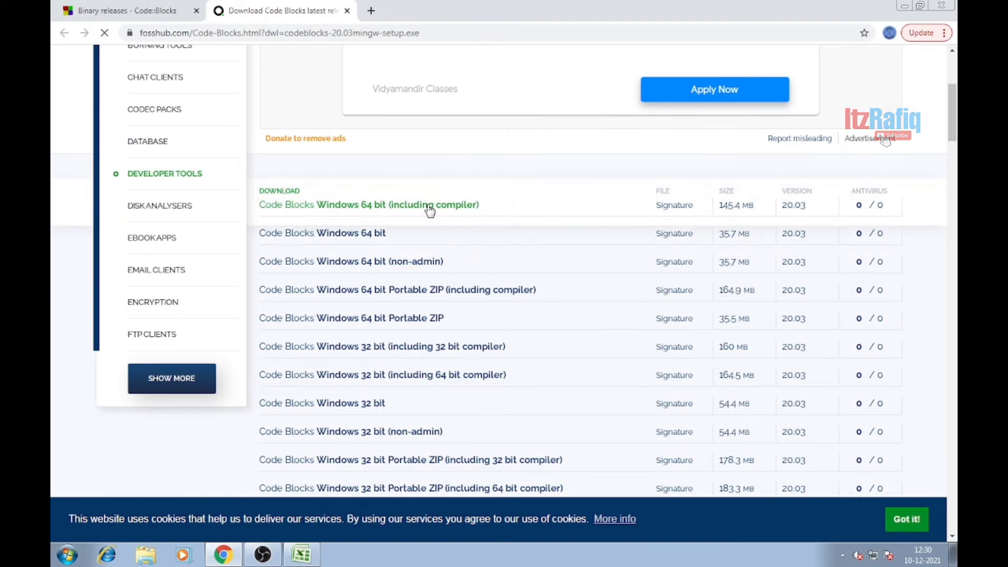
scroll(430, 210, "down", 4)
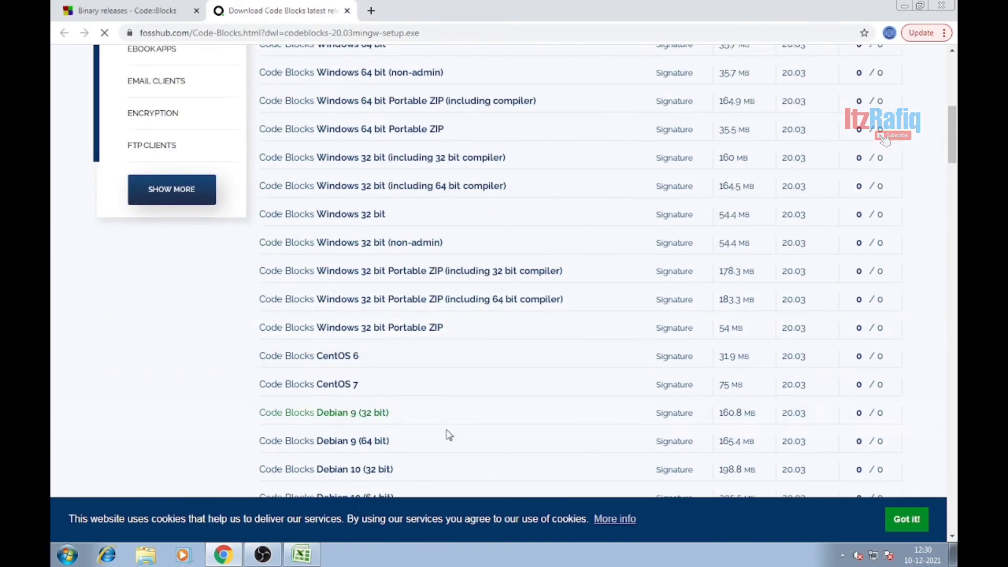
scroll(444, 452, "down", 4)
scroll(467, 362, "up", 8)
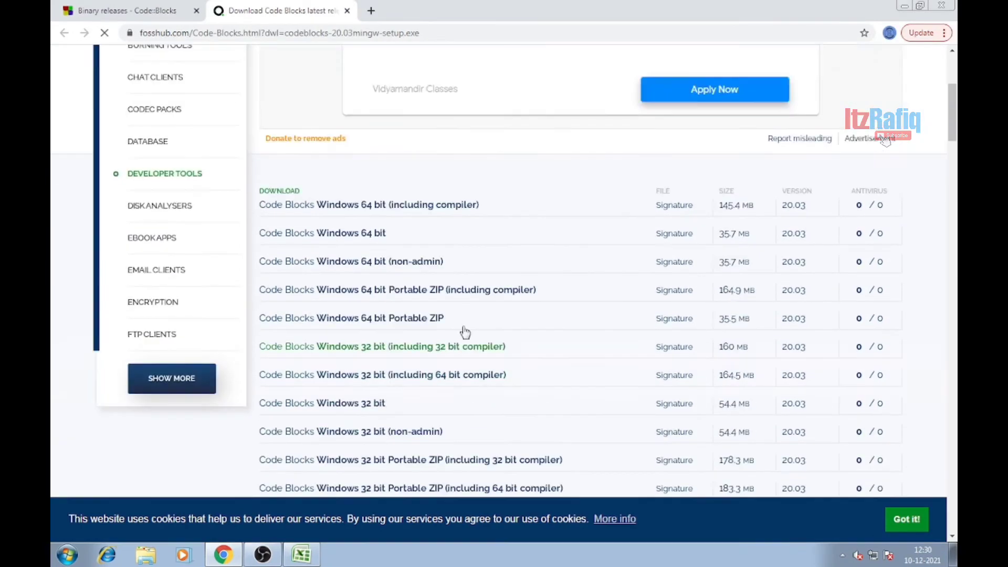
left_click(462, 206)
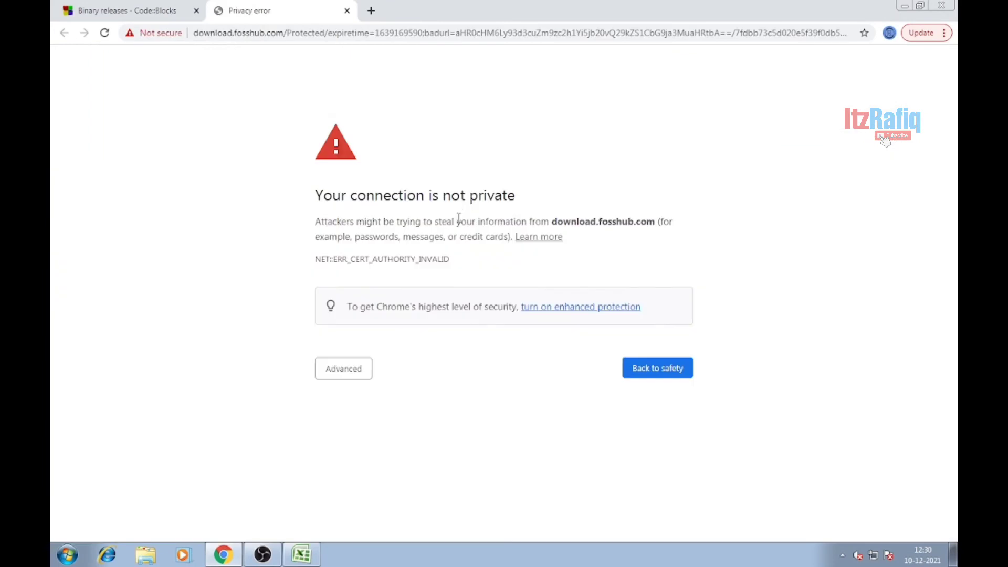
- Proceed to the unsafe download.fosshub.com site and keep the downloaded Code::Blocks installer file
left_click(341, 373)
left_click(363, 467)
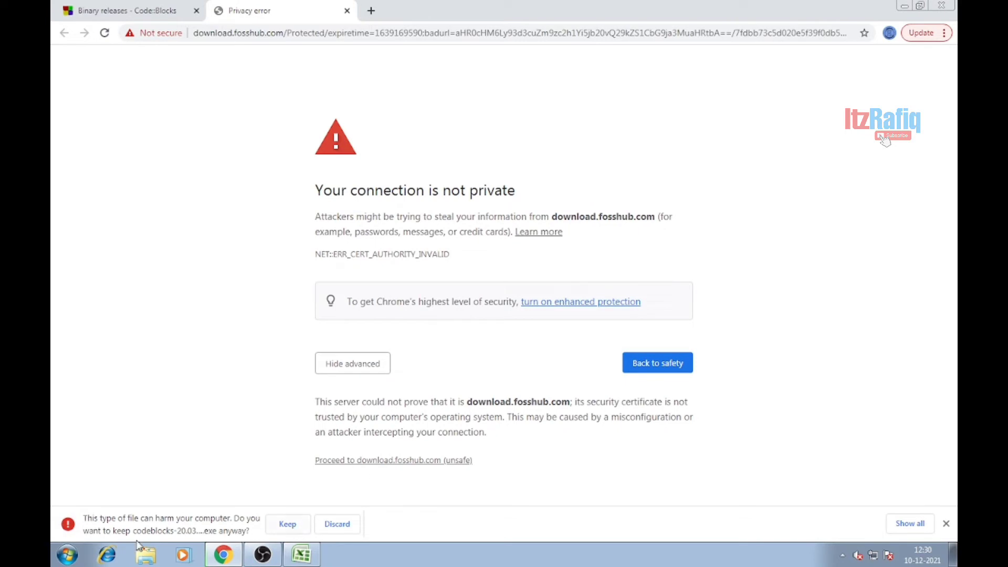
left_click(294, 528)
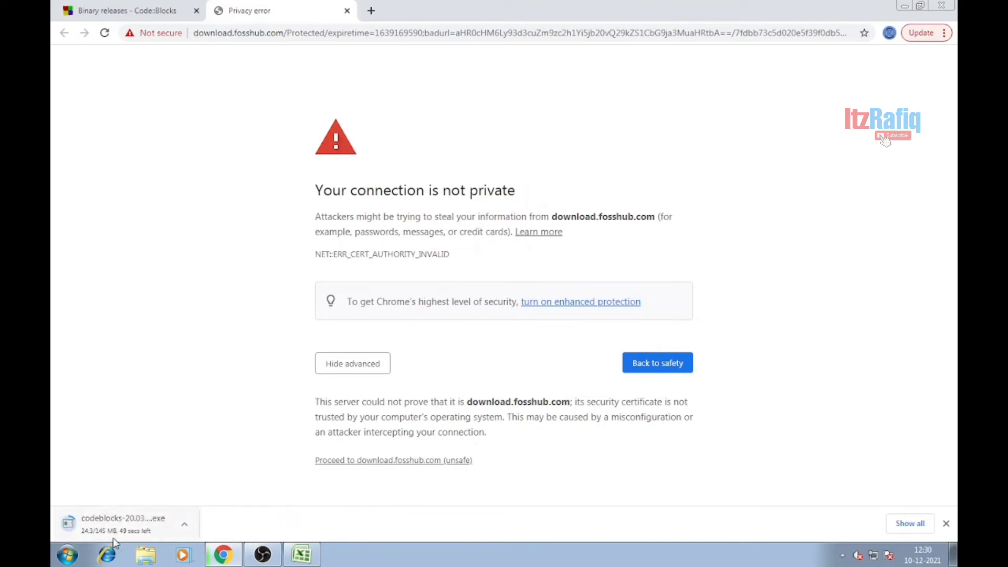
- Set the installer download to open when done and show the full list of downloads
left_click(185, 526)
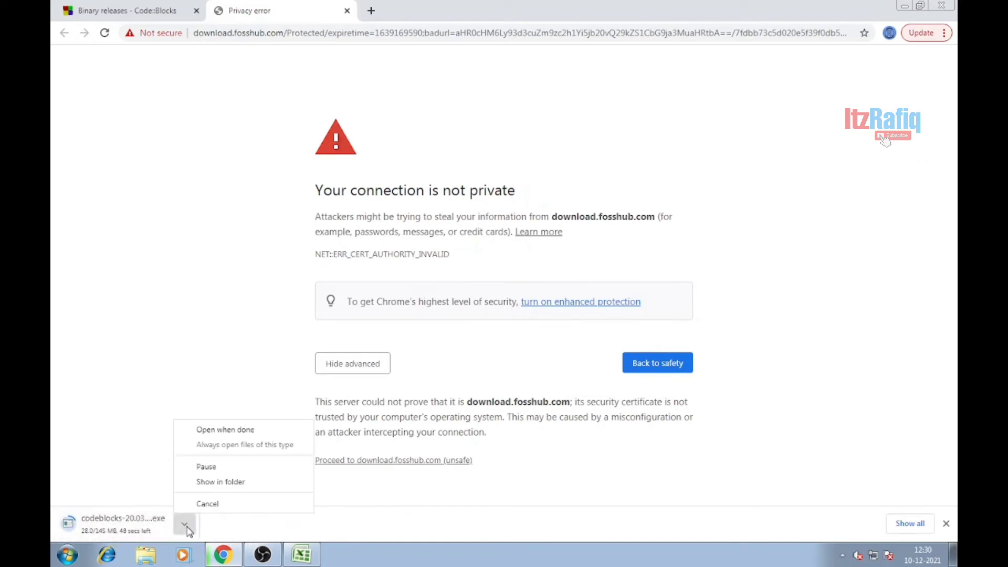
left_click(241, 430)
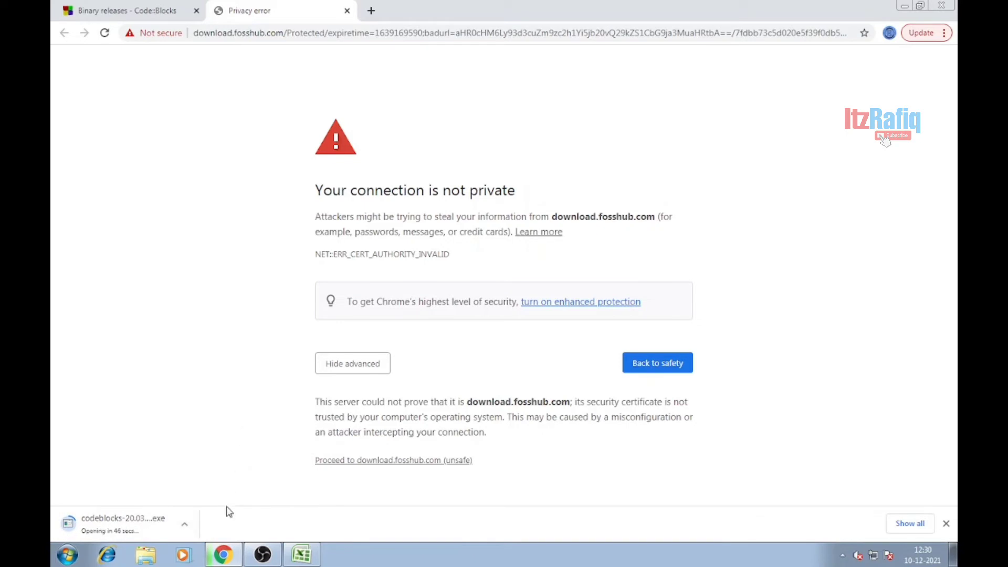
left_click(899, 525)
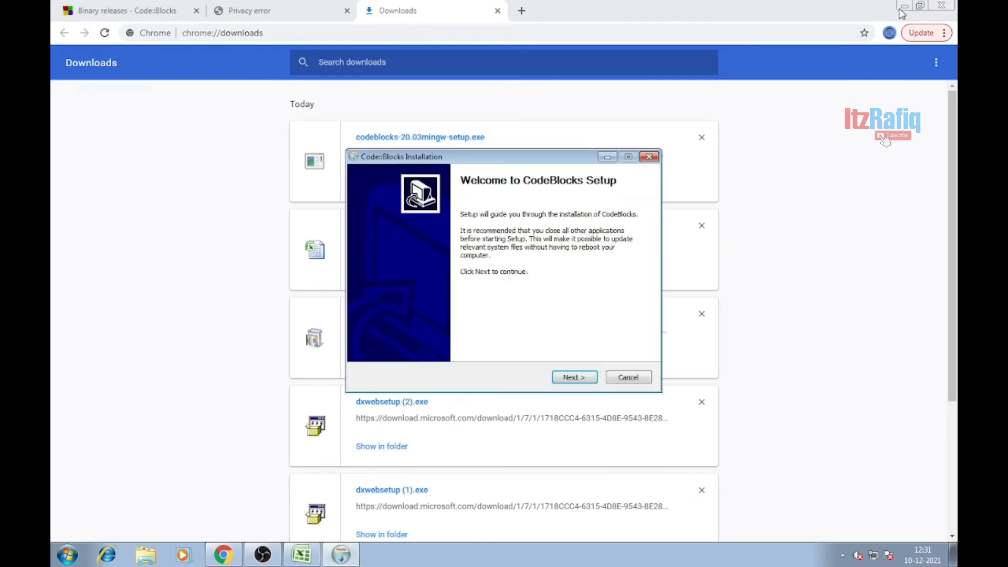
- Install CodeBlocks with the Full component set into C:\Program Files\CodeBlocks
left_click(576, 377)
left_click(579, 380)
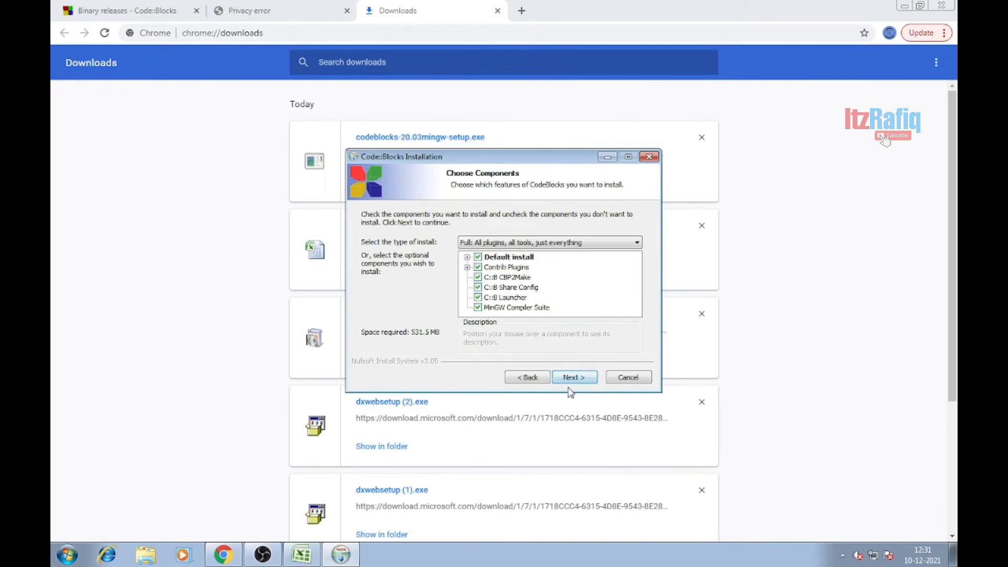
left_click(570, 379)
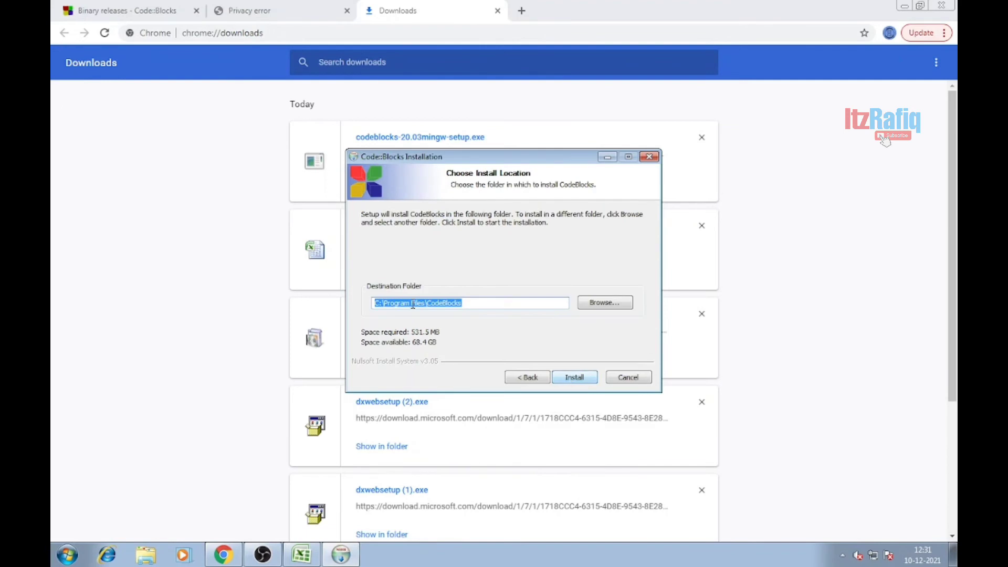
left_click(574, 378)
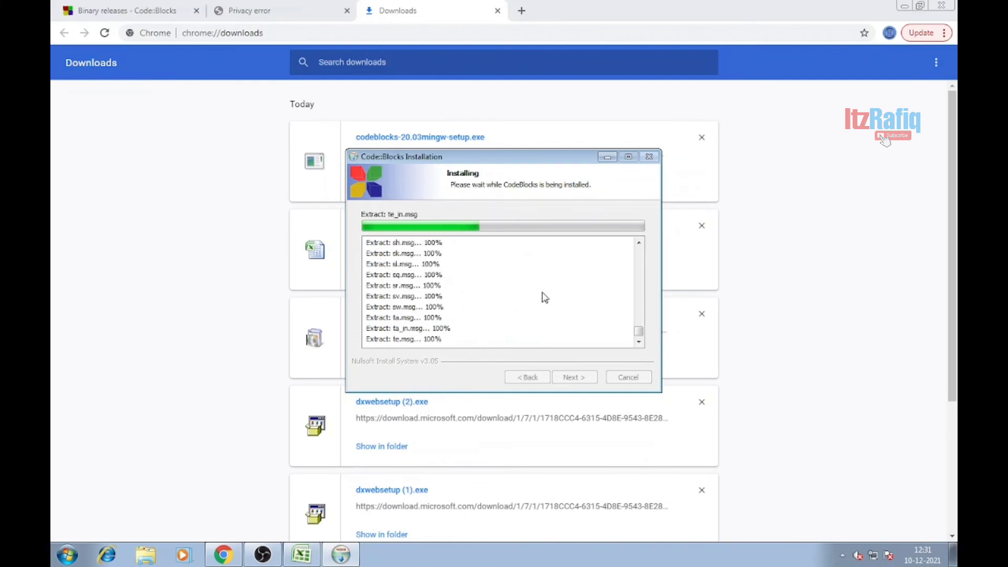
- Minimize the browser, run Code::Blocks from the installer, and accept GNU GCC Compiler as the default compiler
left_click(904, 7)
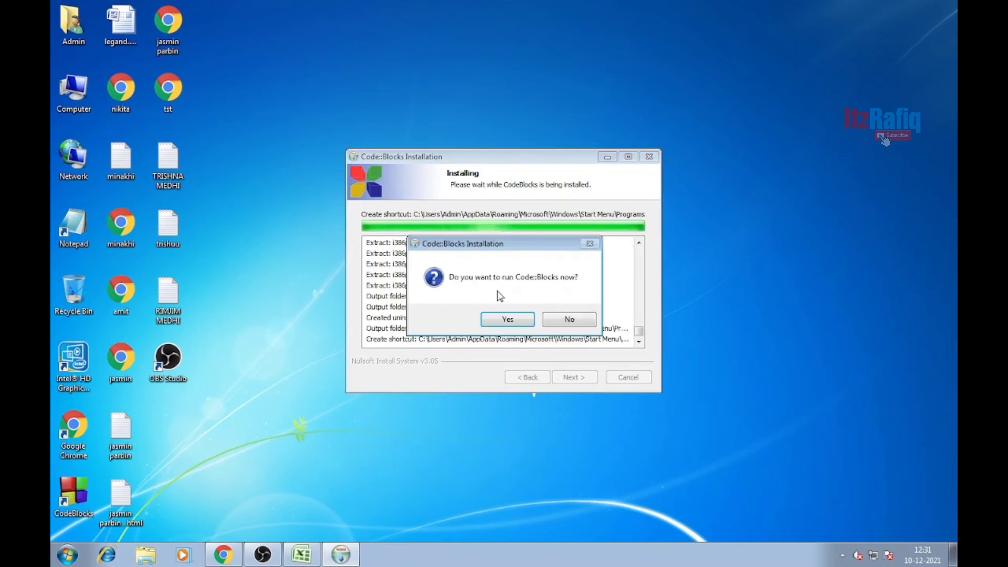
left_click(506, 323)
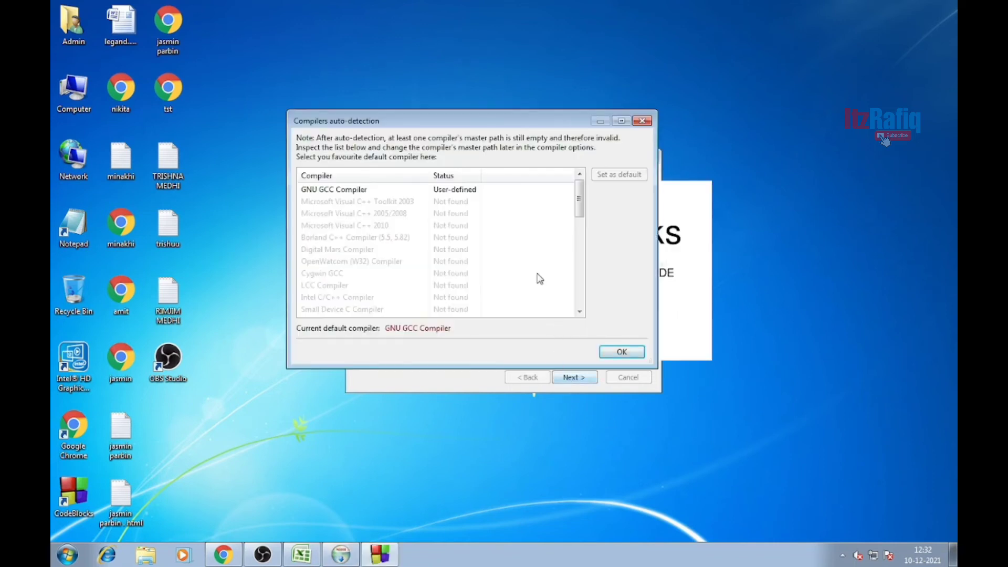
left_click(407, 195)
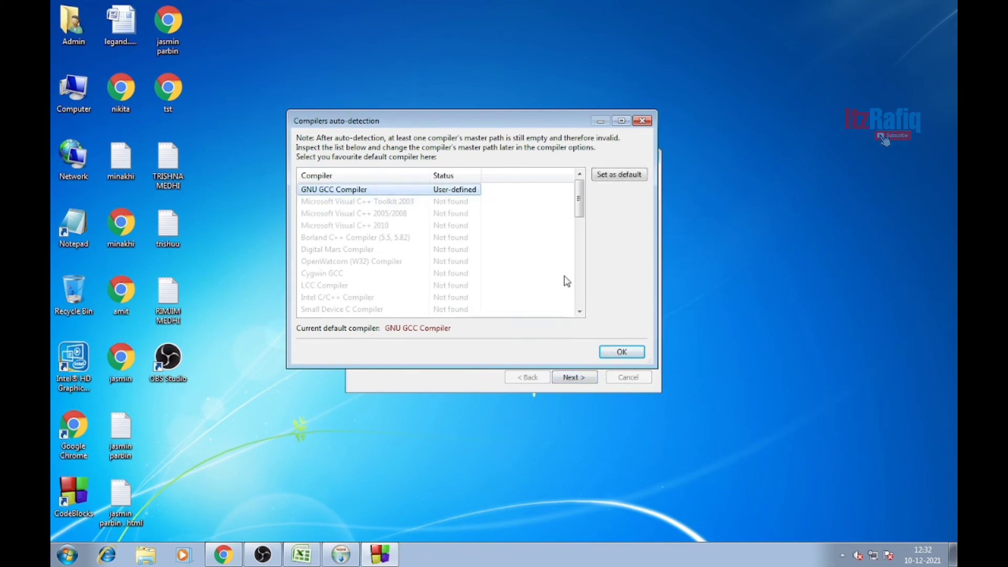
left_click(622, 359)
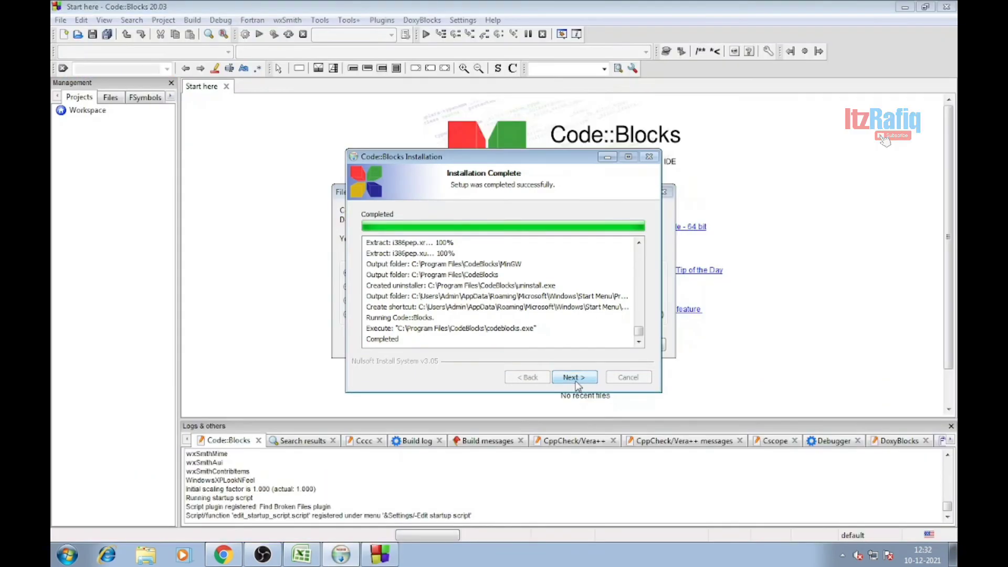
- Finish the setup wizard and associate Code::Blocks with C/C++ file types
left_click(575, 378)
left_click(576, 378)
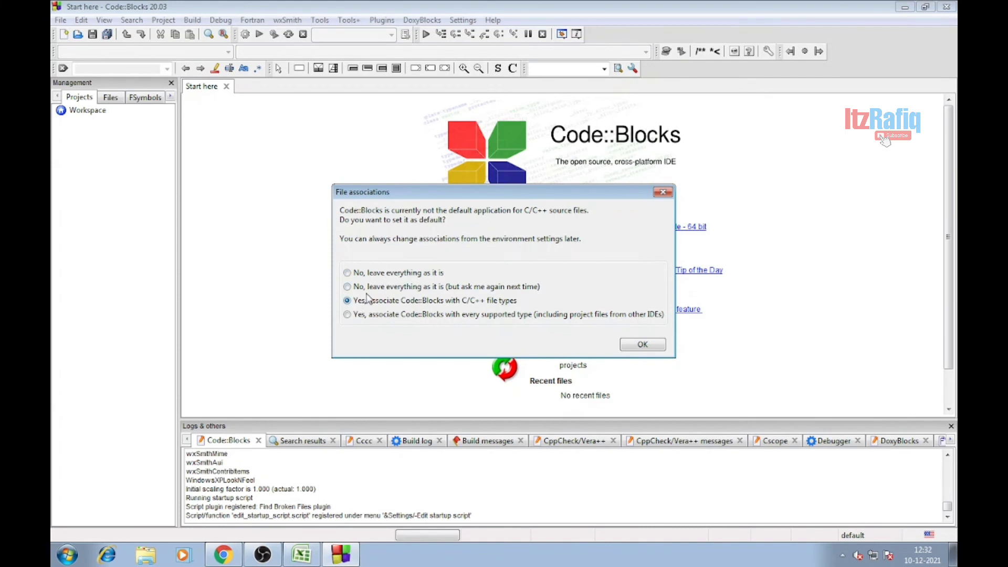
left_click(655, 347)
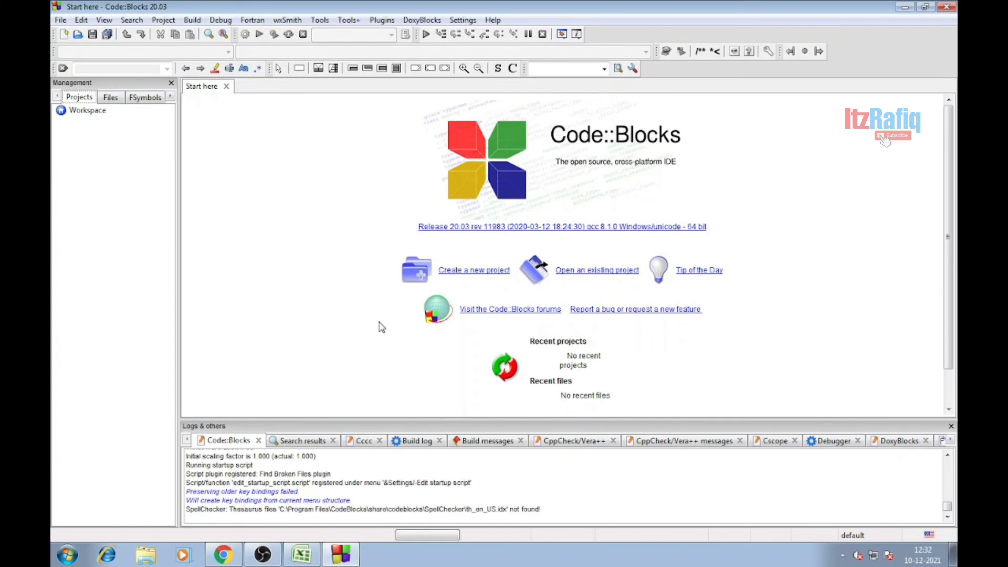
- Create a new empty file and save it as test.c in the Documents folder
left_click(63, 36)
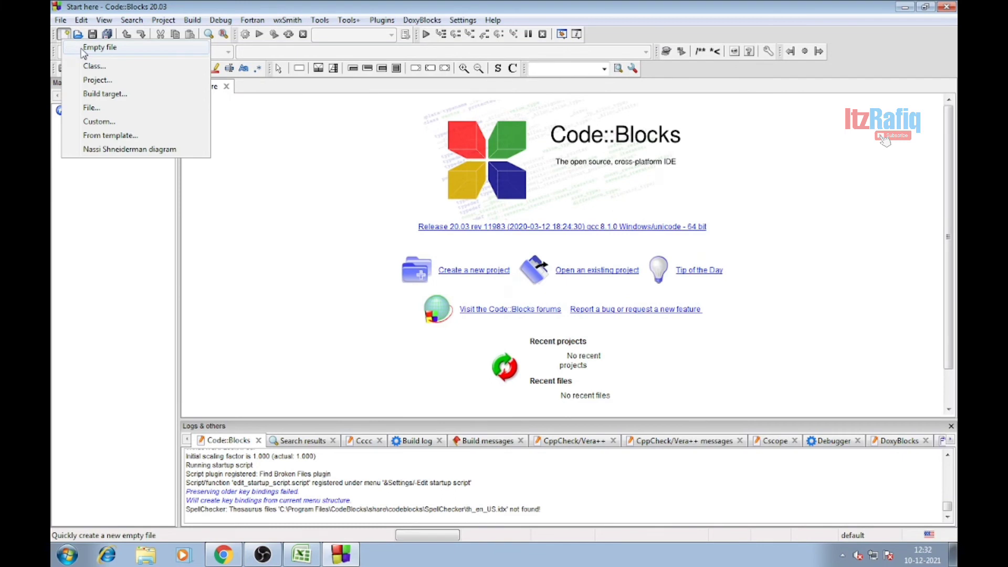
left_click(98, 47)
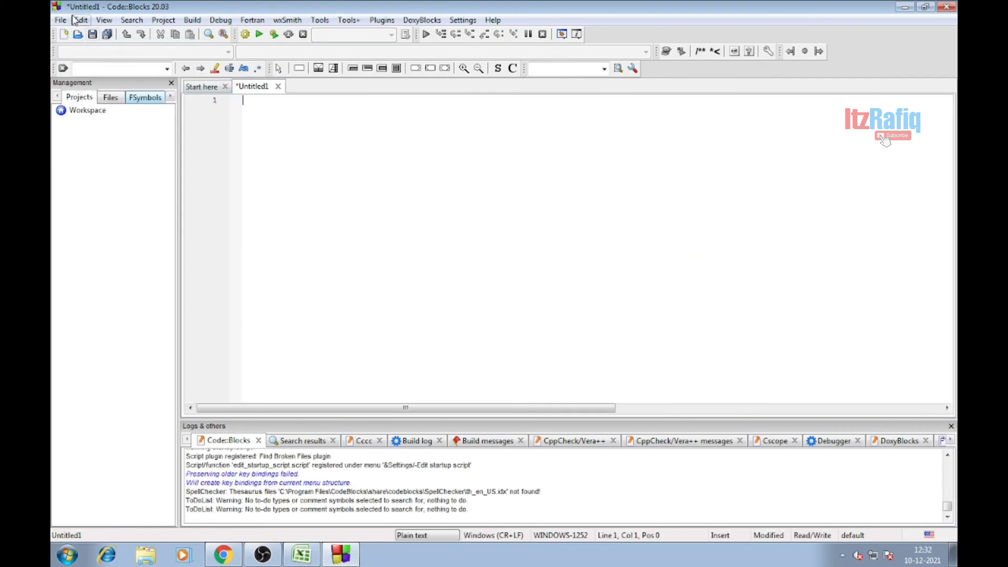
left_click(93, 35)
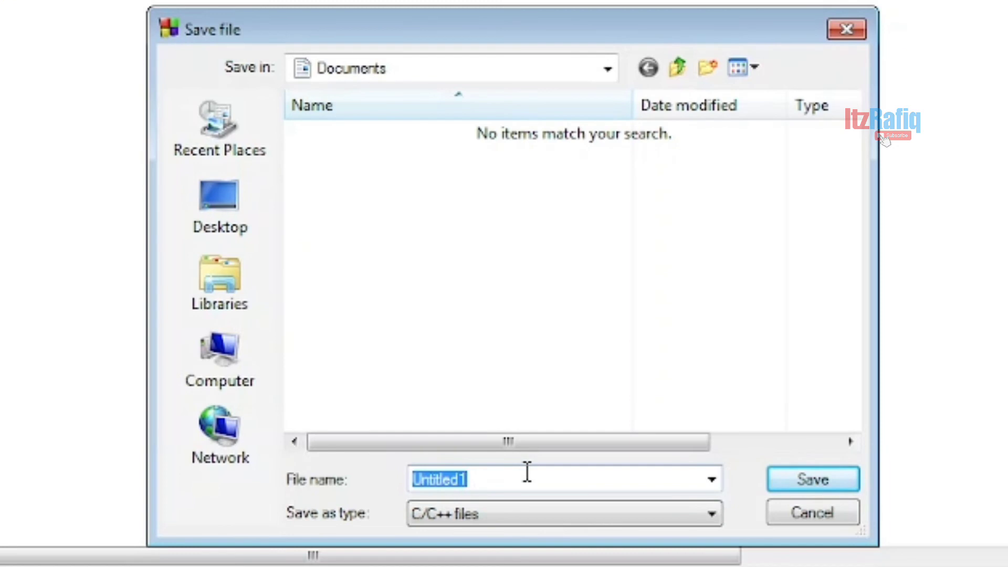
key("BackSpace")
type("te")
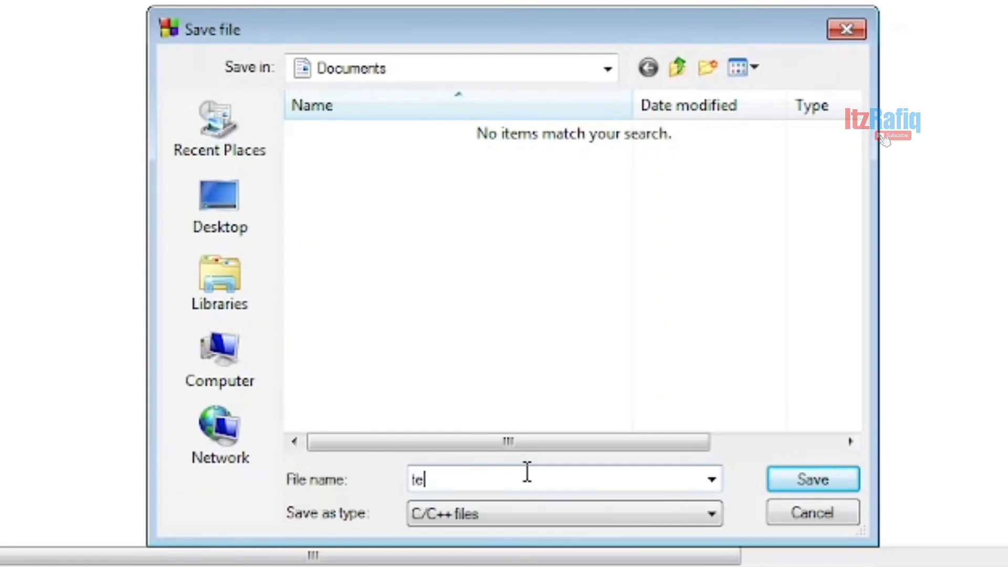
type("st.c")
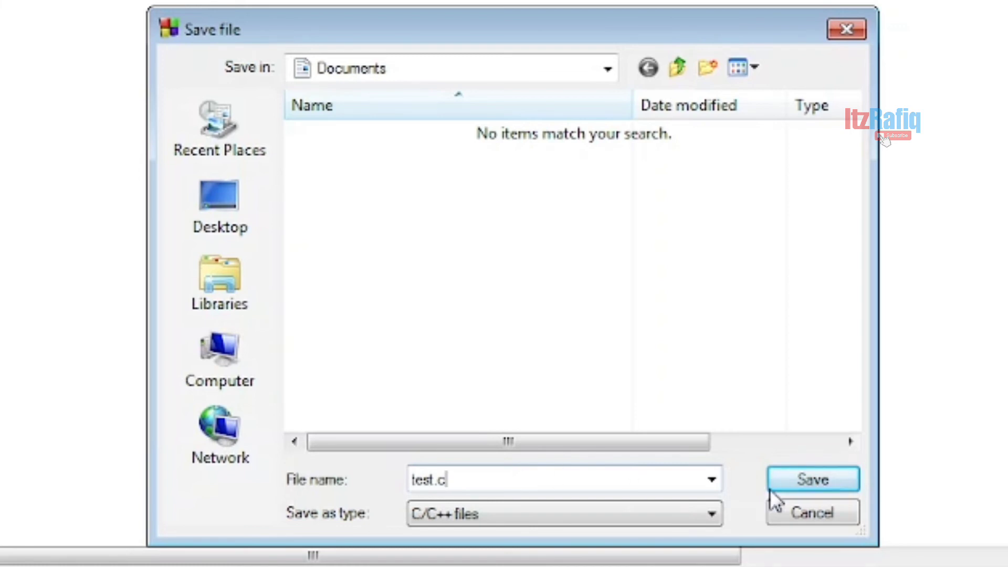
left_click(801, 471)
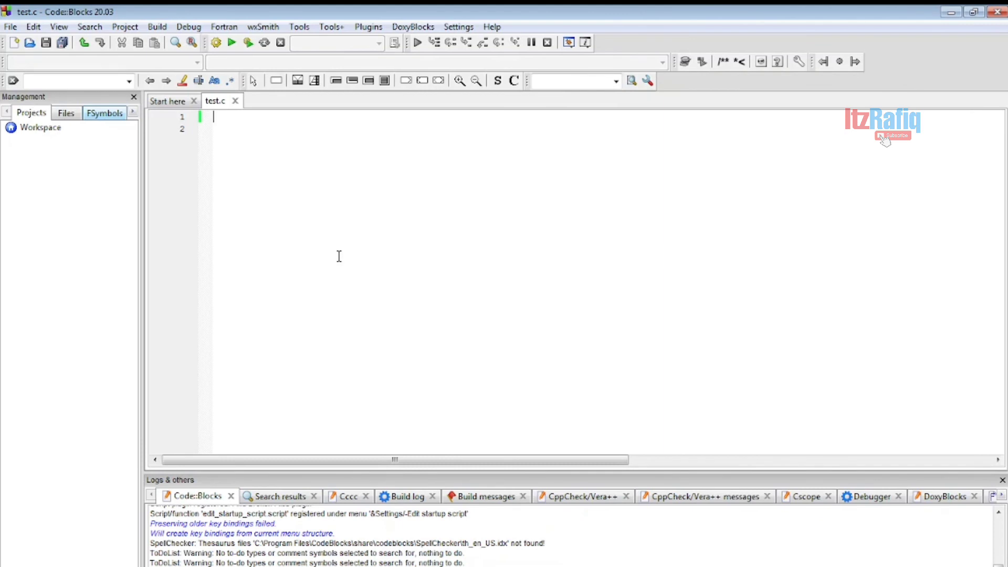
- Write #include<stdio.h> as the first line of test.c and start a new line
type("#")
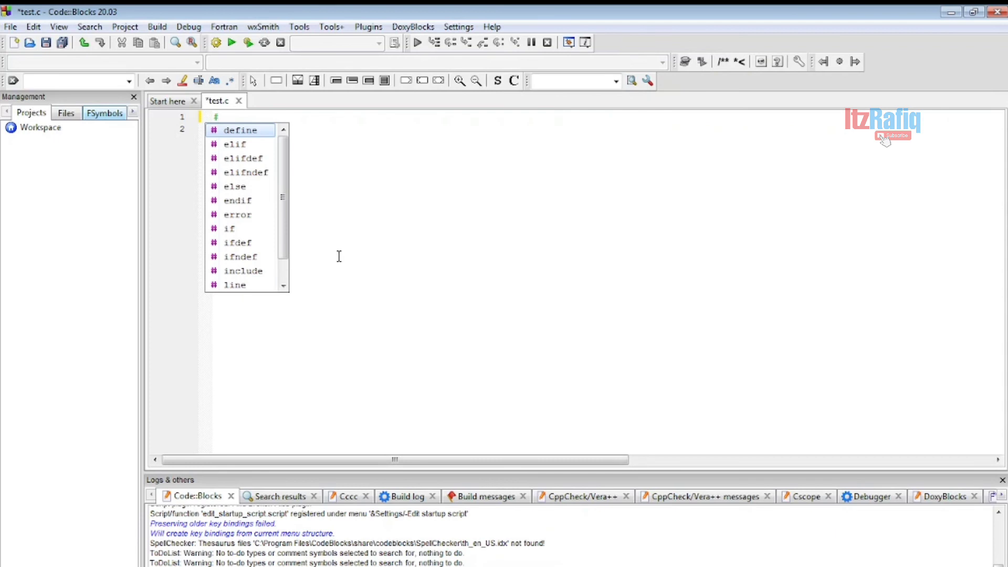
type("in")
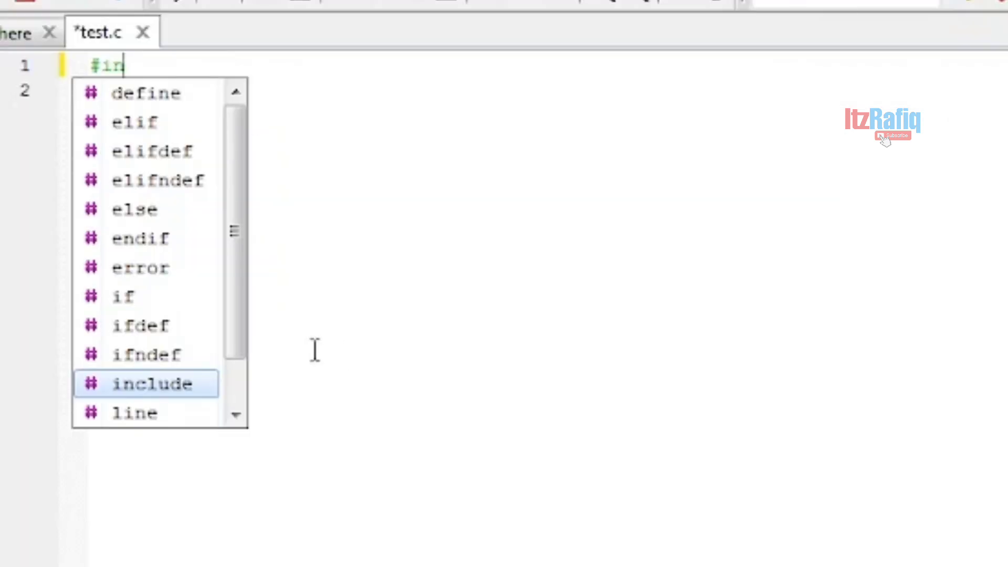
double_click(197, 380)
type("<Ls")
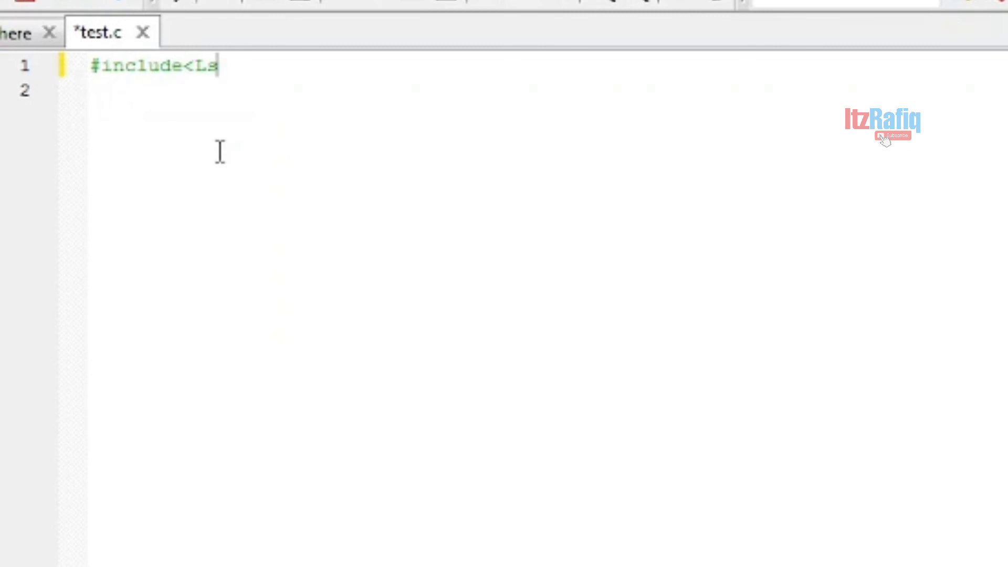
key("BackSpace")
key("BackSpace")
type("stdio.h>")
key("Return")
- Add #include<conio.h> on the second line and start a new line below it
type("#")
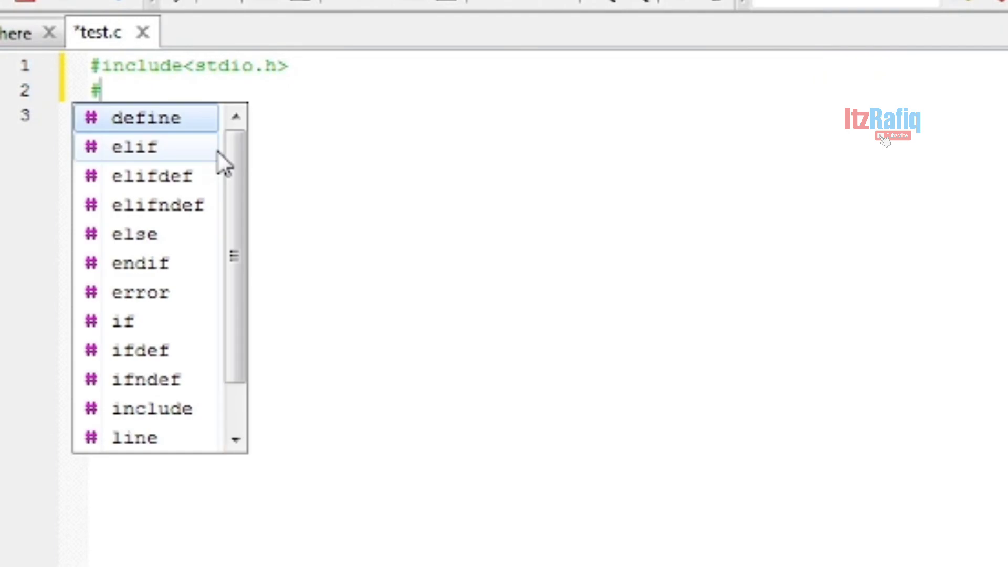
type("inc")
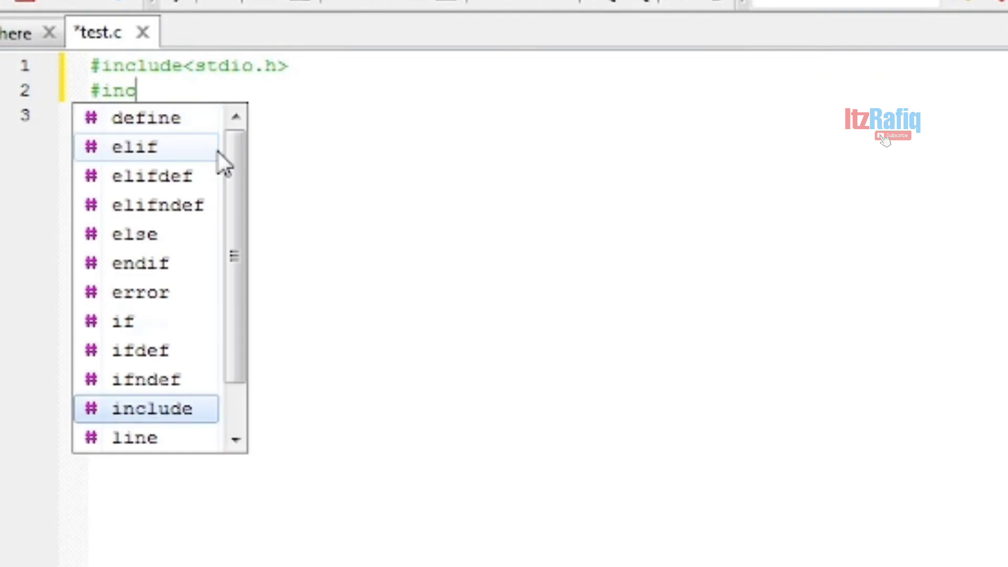
type("lude<")
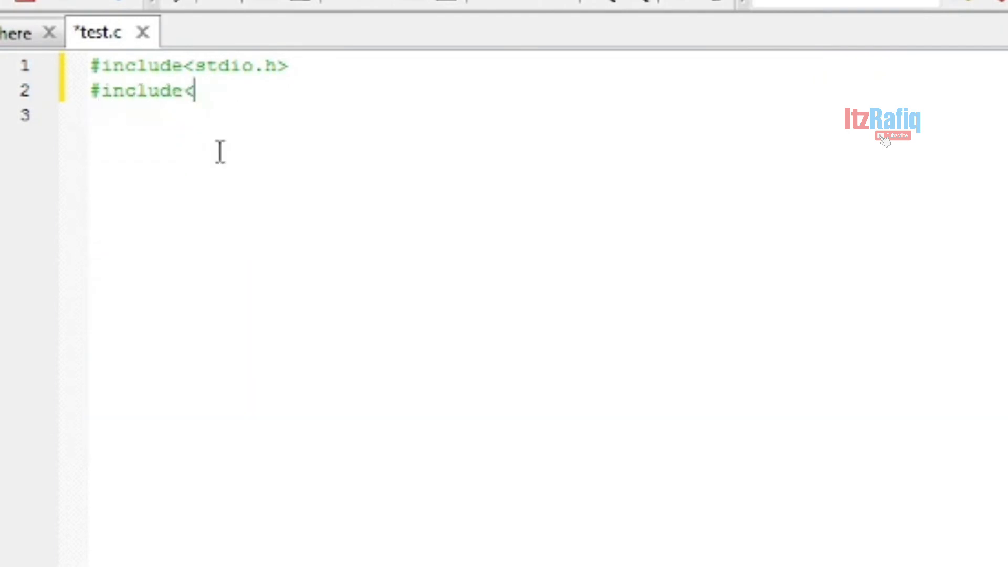
type("conio")
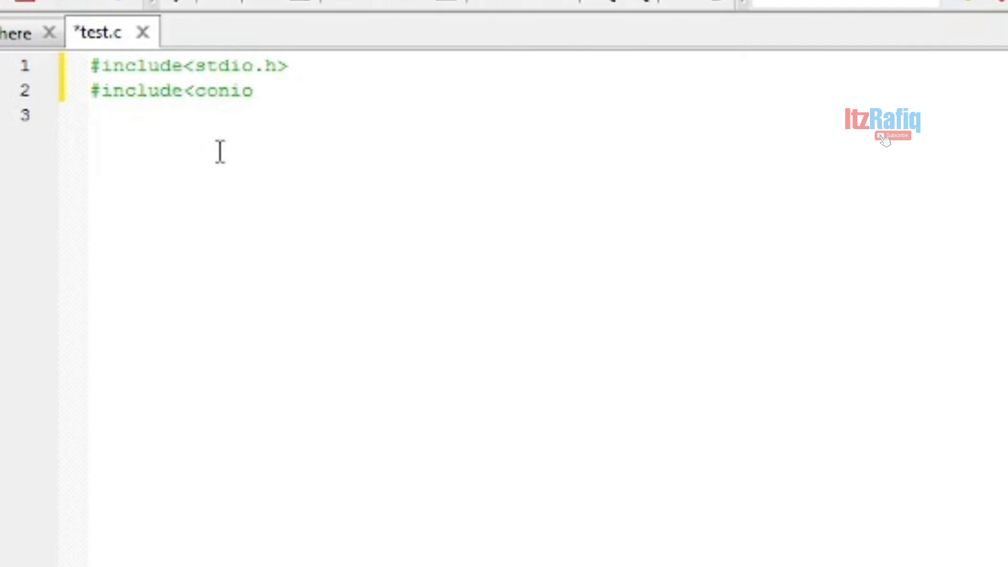
type(".h>\\")
key("Return")
key("BackSpace")
key("BackSpace")
key("Return")
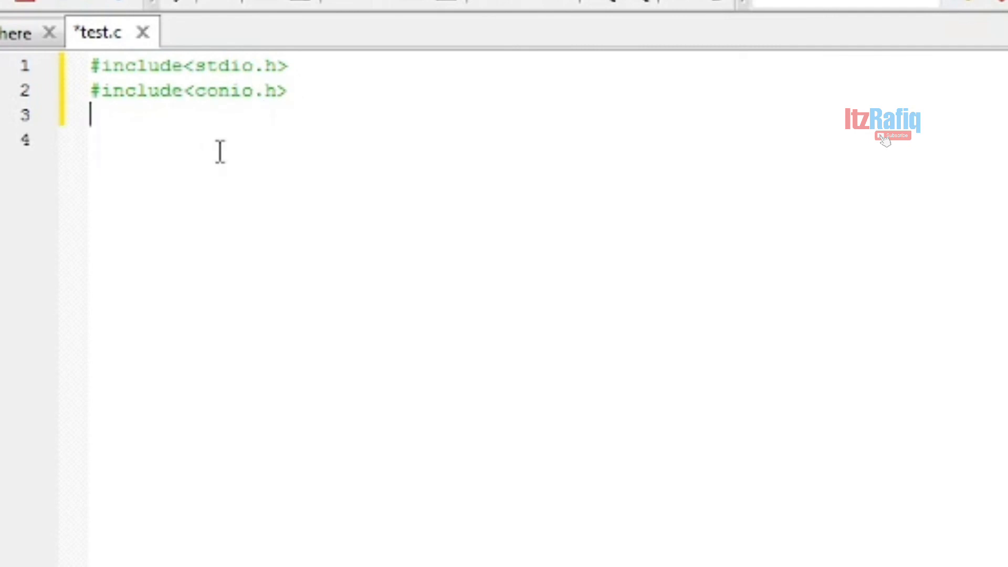
- Add an int main() function with its opening and closing braces below the include lines
type("int")
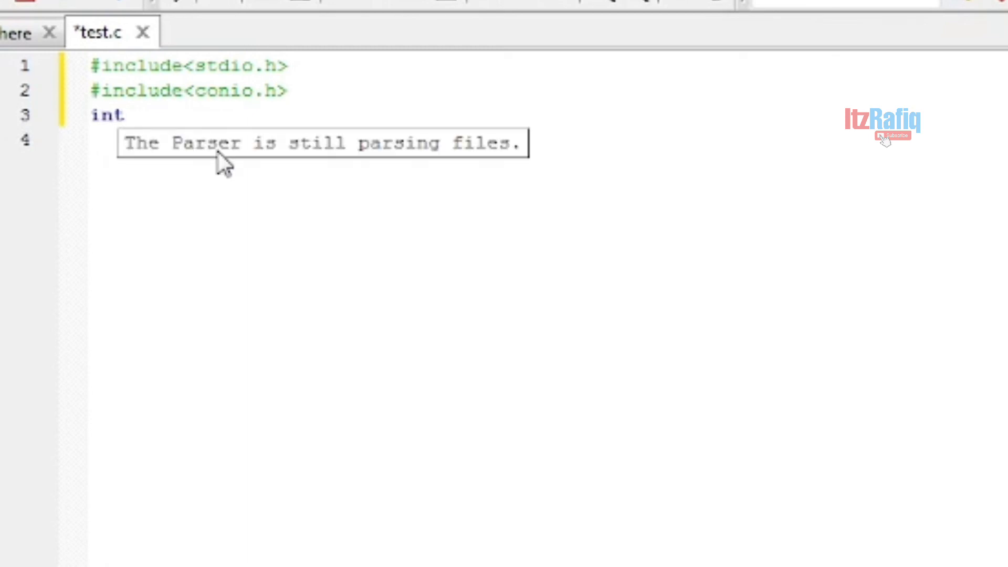
type(" main")
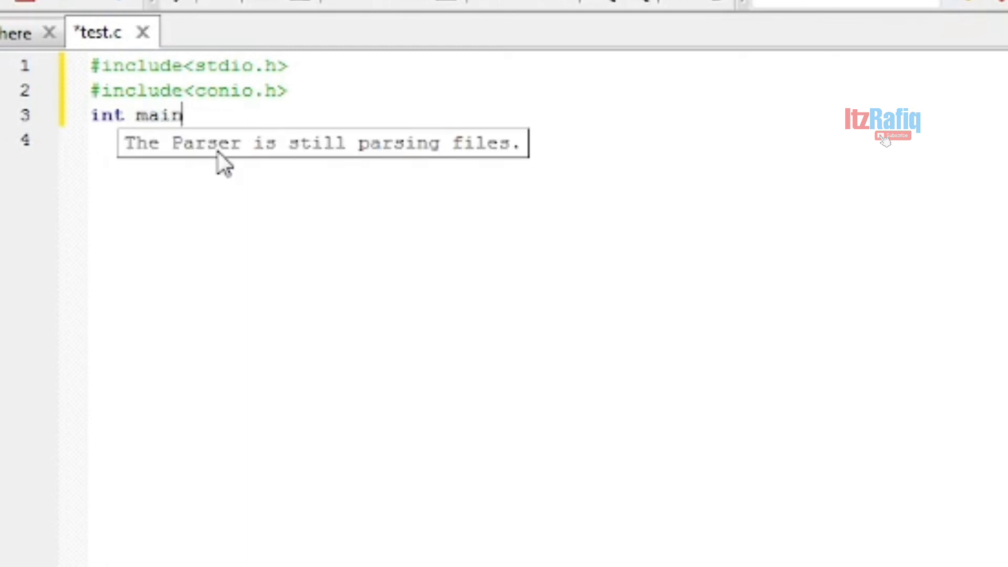
type("()")
key("Return")
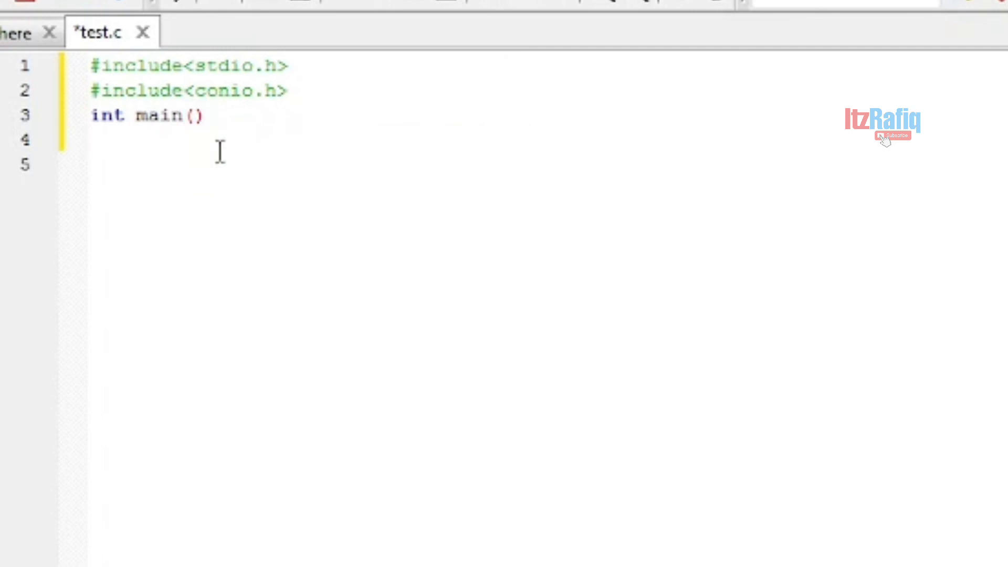
type("{")
key("Return")
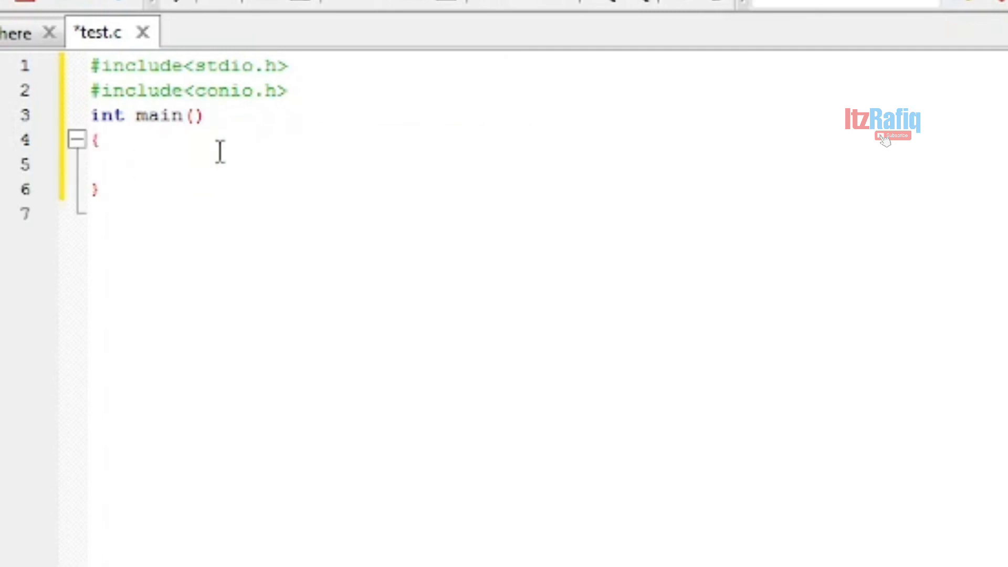
- Fill the body of main with printf("Hello"); followed by return 0; on its own line
type("print")
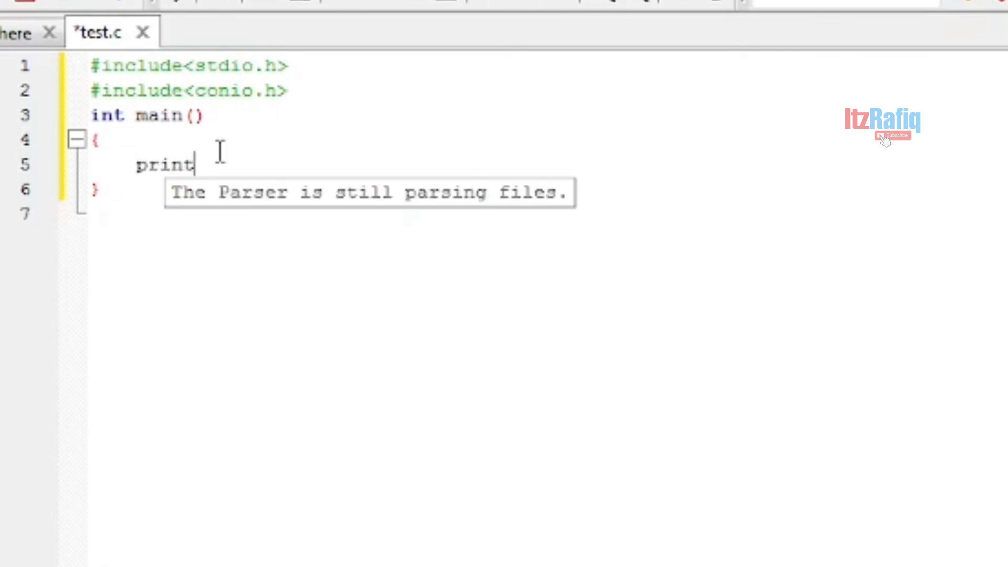
type("f(\"Hello\"")
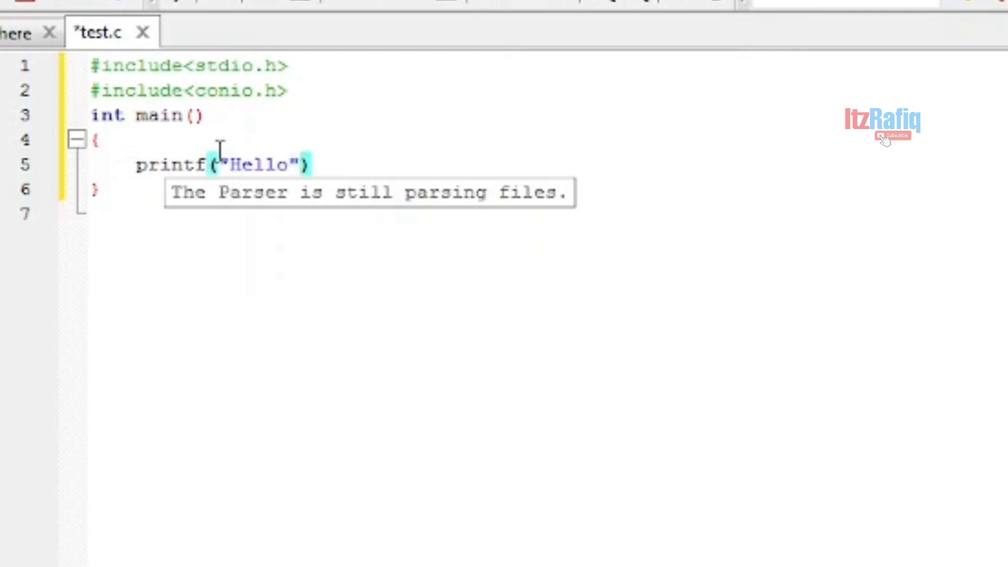
type(");")
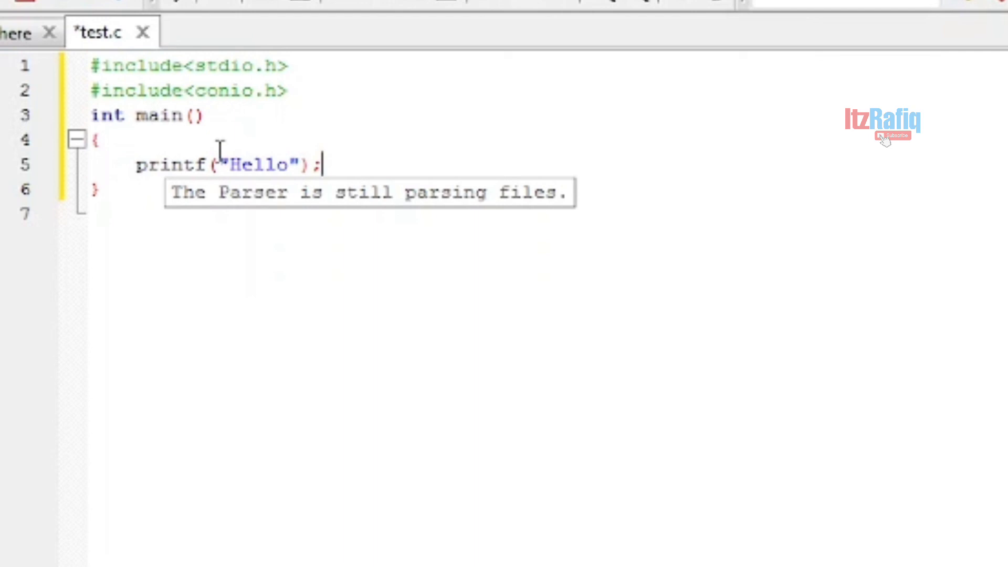
key("BackSpace")
type(";")
key("Return")
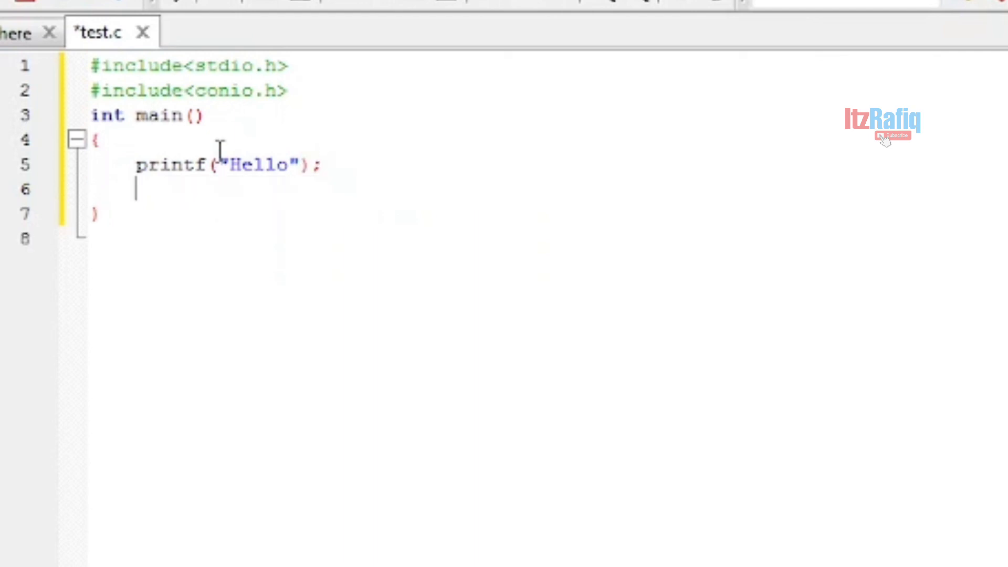
type("retur")
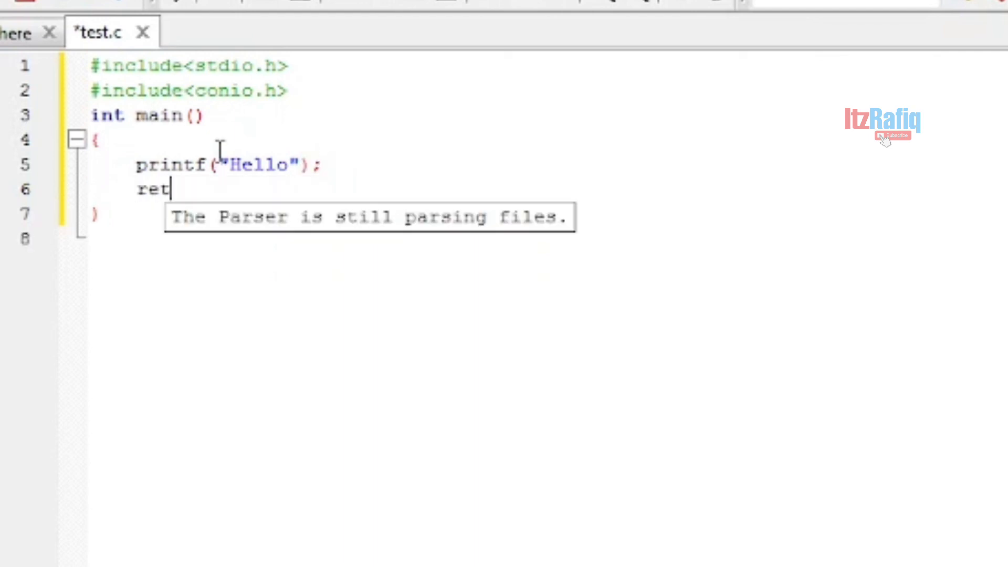
type("n 0;")
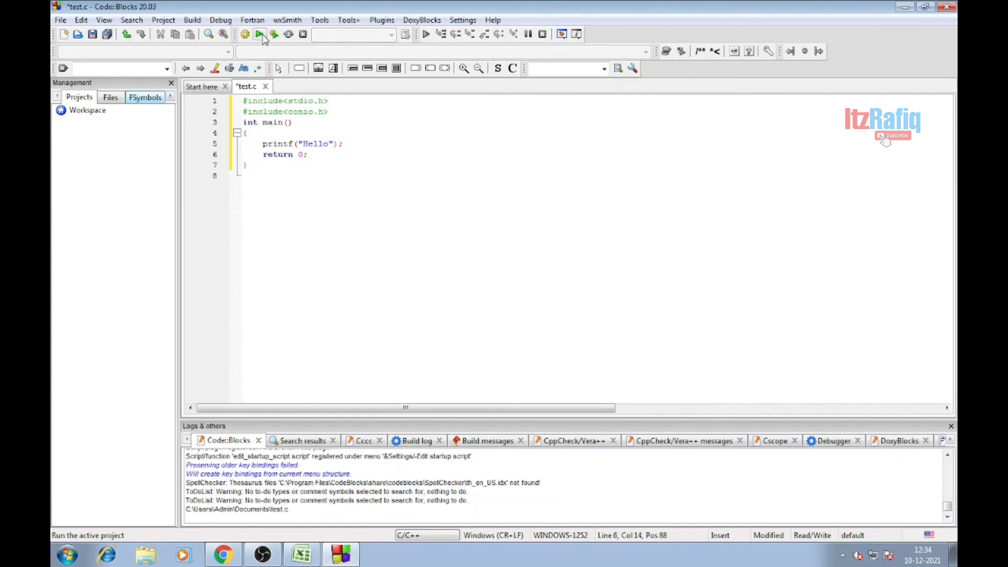
- Run test.c, agreeing to build it first, and close the program's console window
left_click(260, 35)
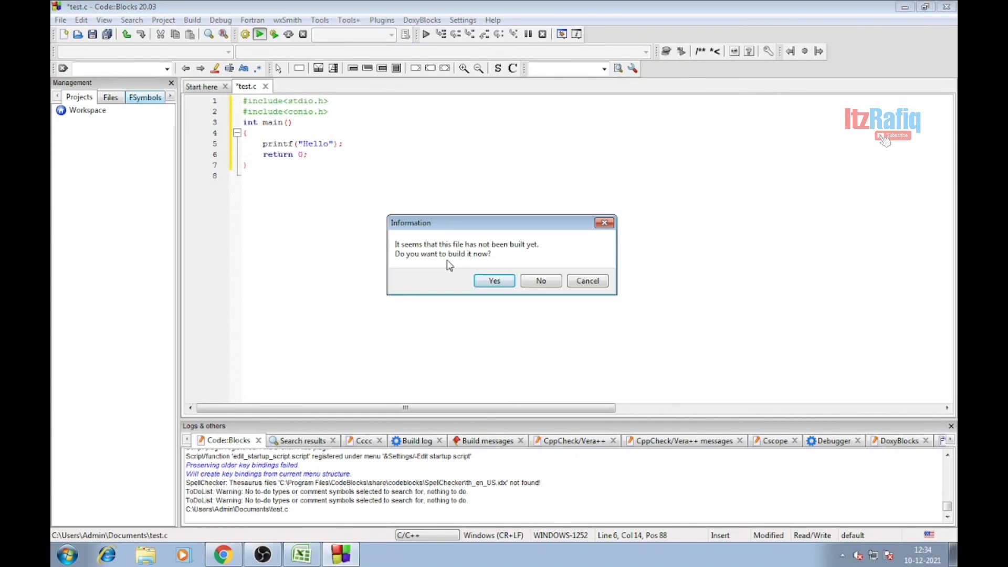
left_click(494, 282)
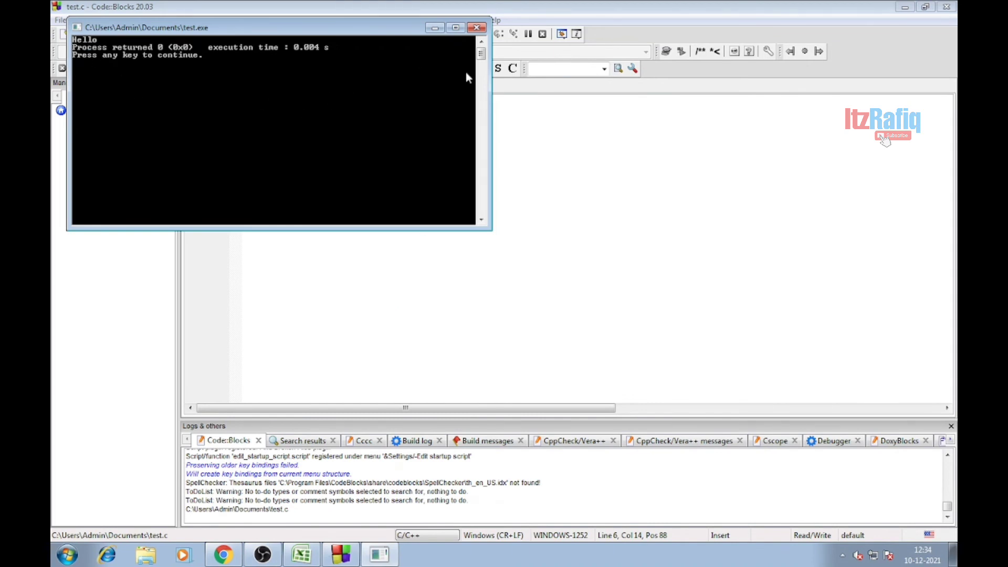
left_click(476, 27)
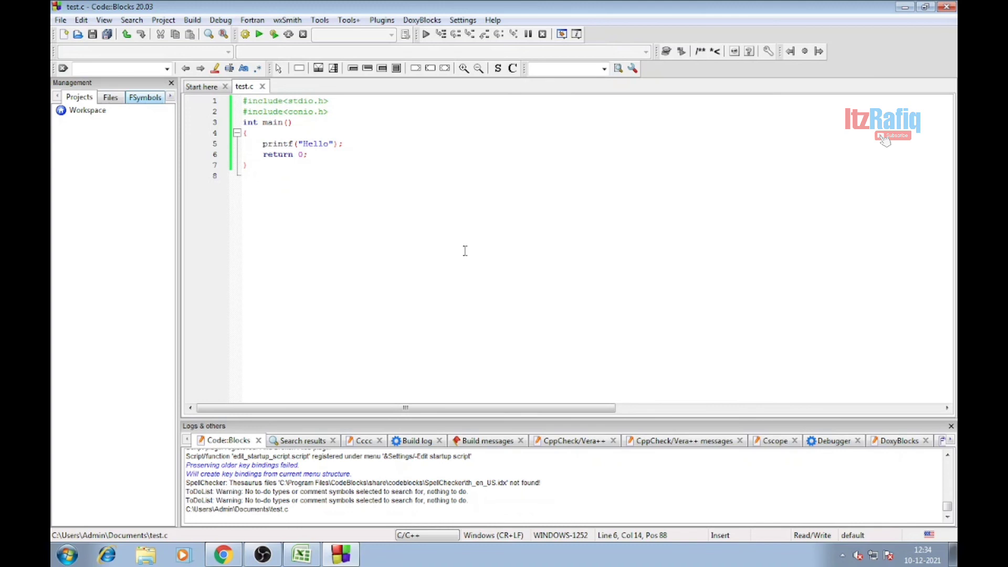
- Switch to Chrome and show the Code::Blocks binary releases page with the Microsoft Windows downloads
left_click(229, 554)
left_click(139, 9)
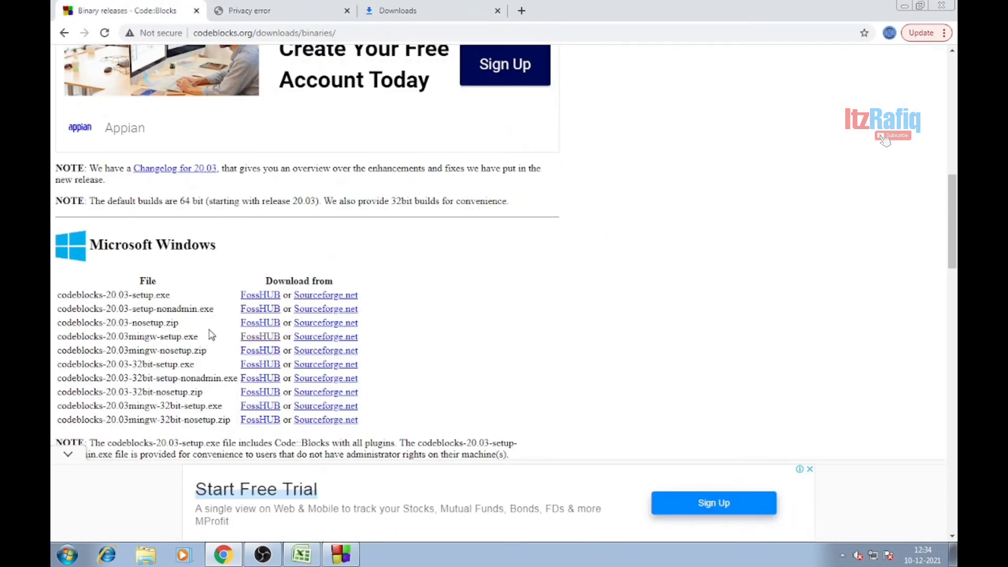